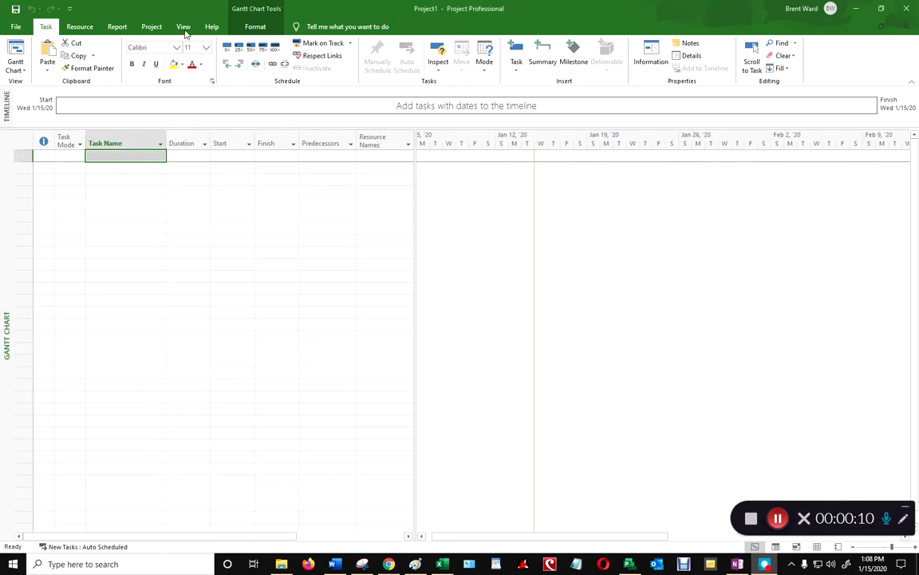
Step: Check in the list of built-in tables that the Entry table is the one applied to the Gantt Chart view
click(309, 216)
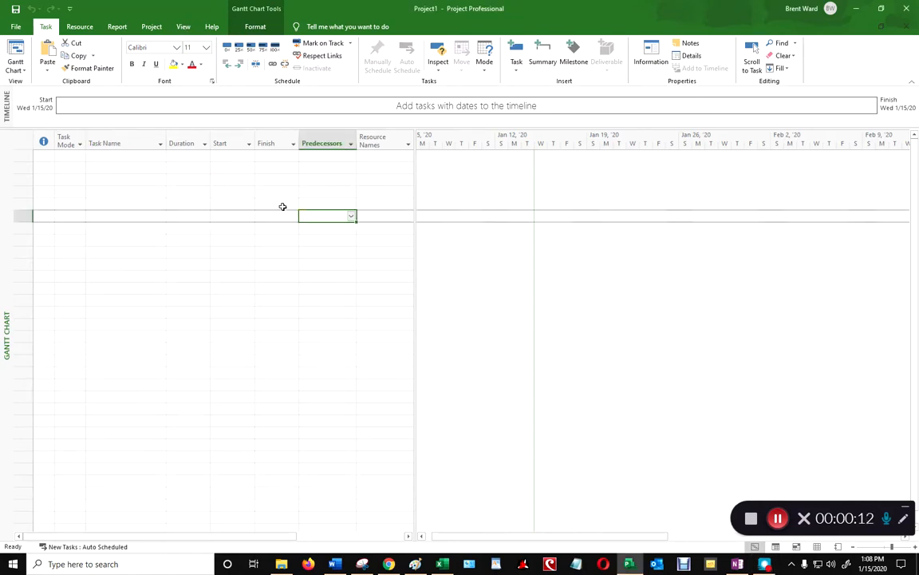
click(257, 192)
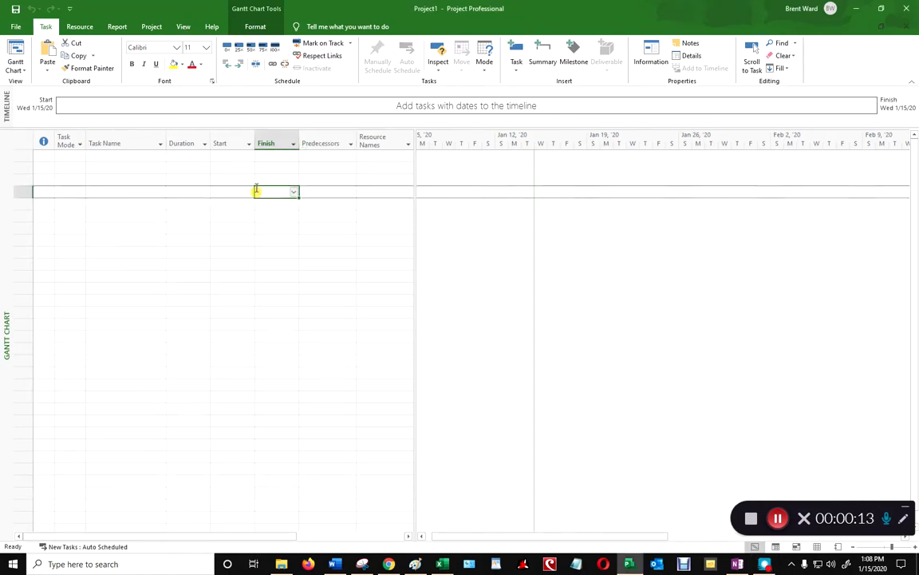
click(181, 28)
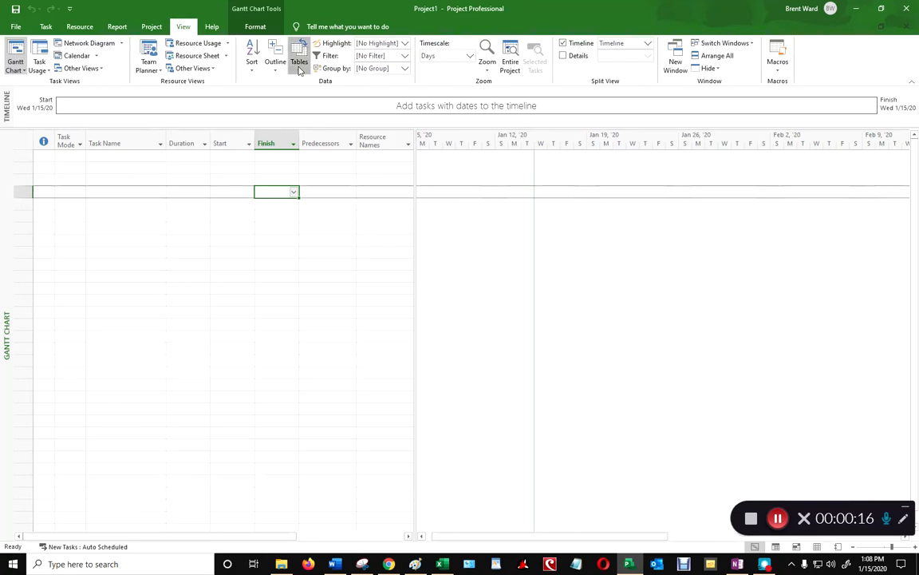
click(300, 61)
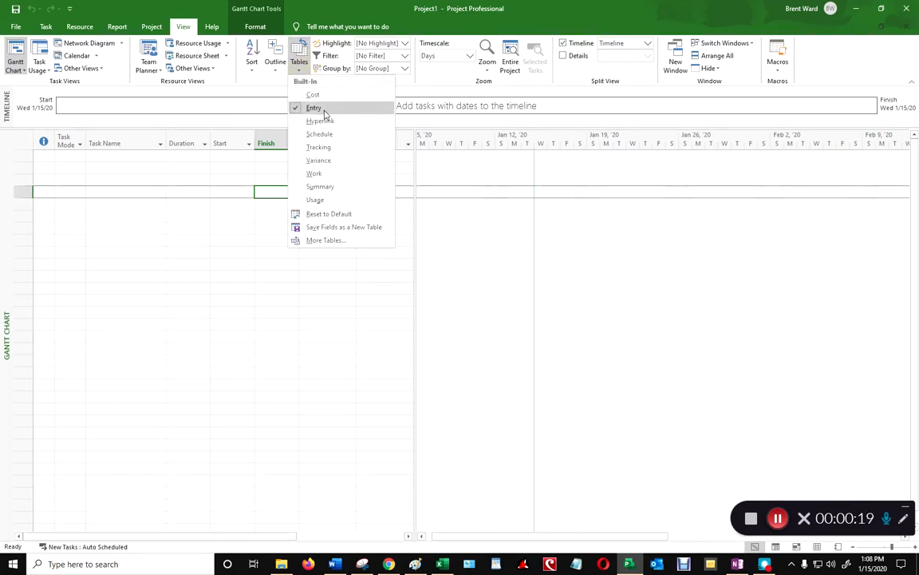
click(131, 174)
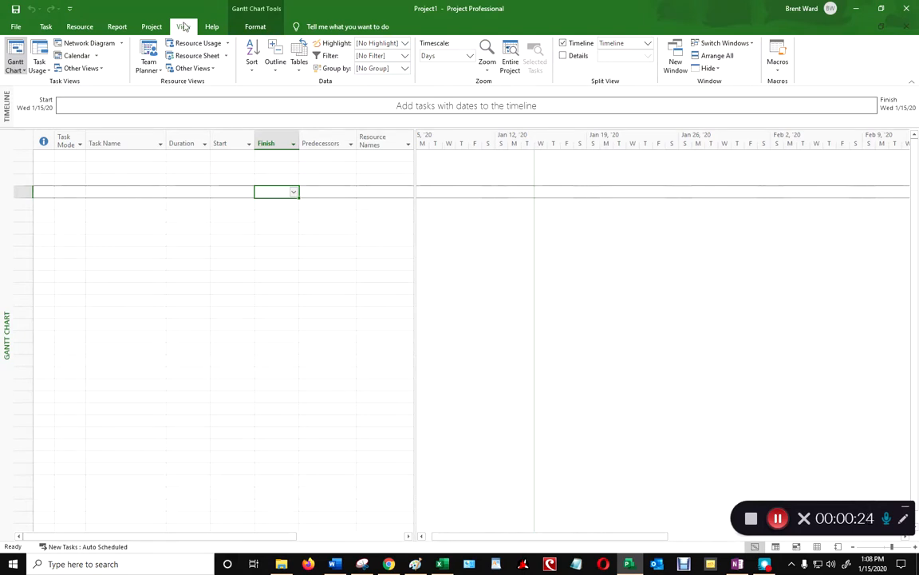
click(299, 62)
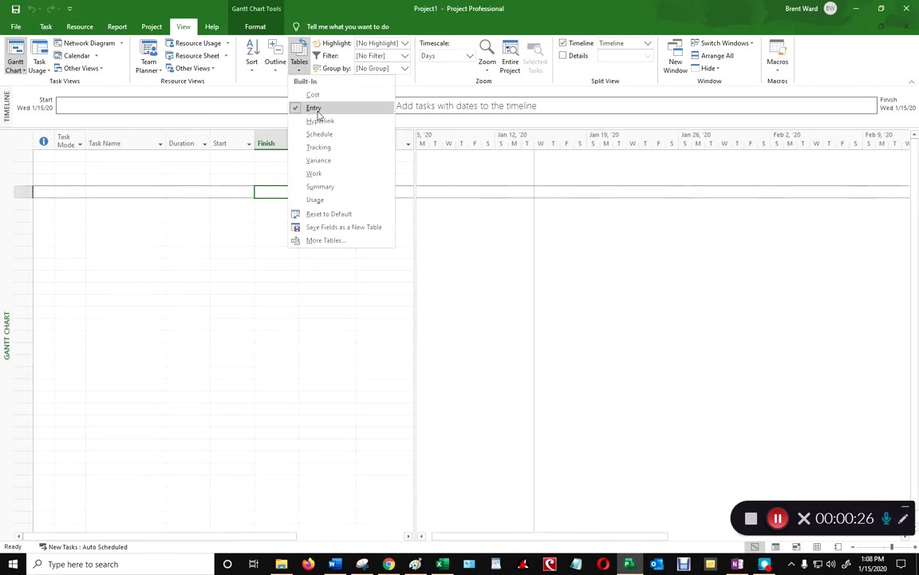
click(185, 168)
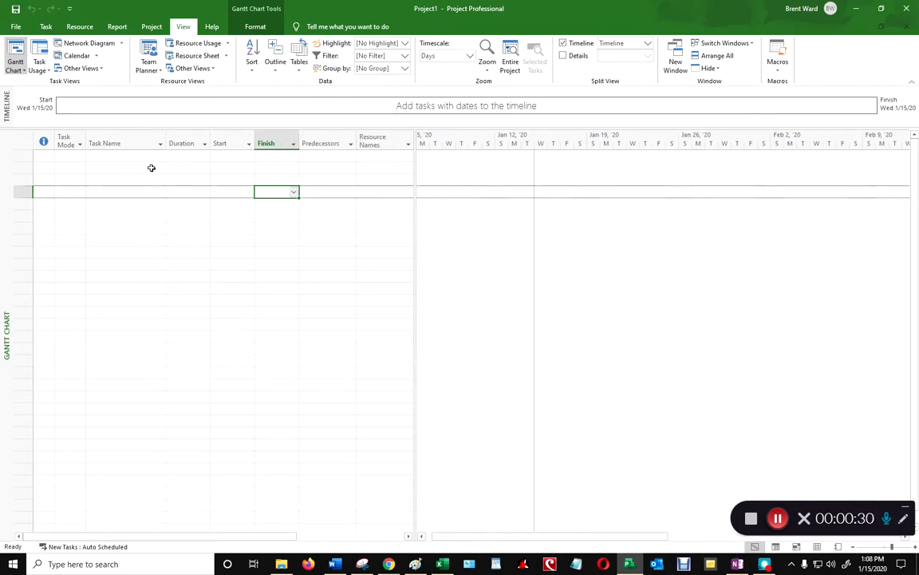
Step: Set the project's start date to 7/22/15 in the project information
click(150, 29)
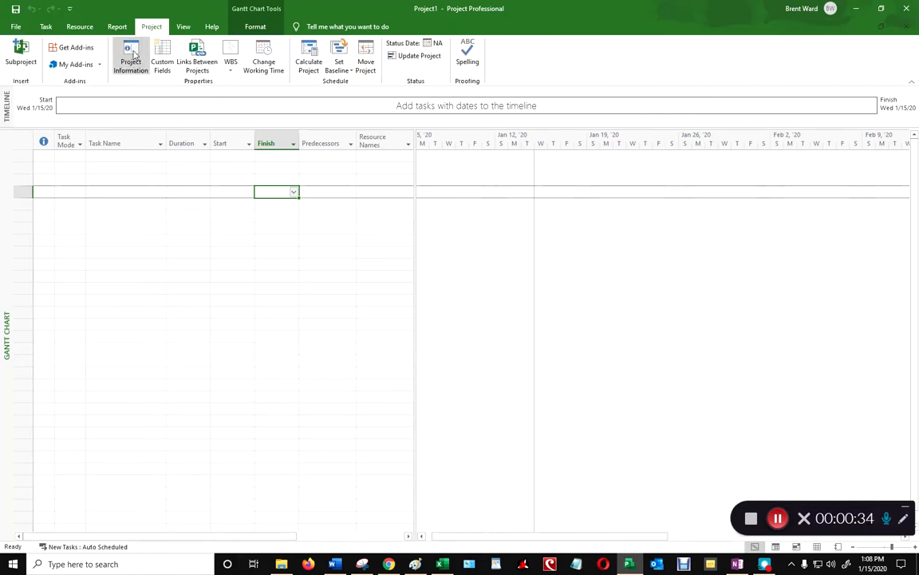
click(130, 56)
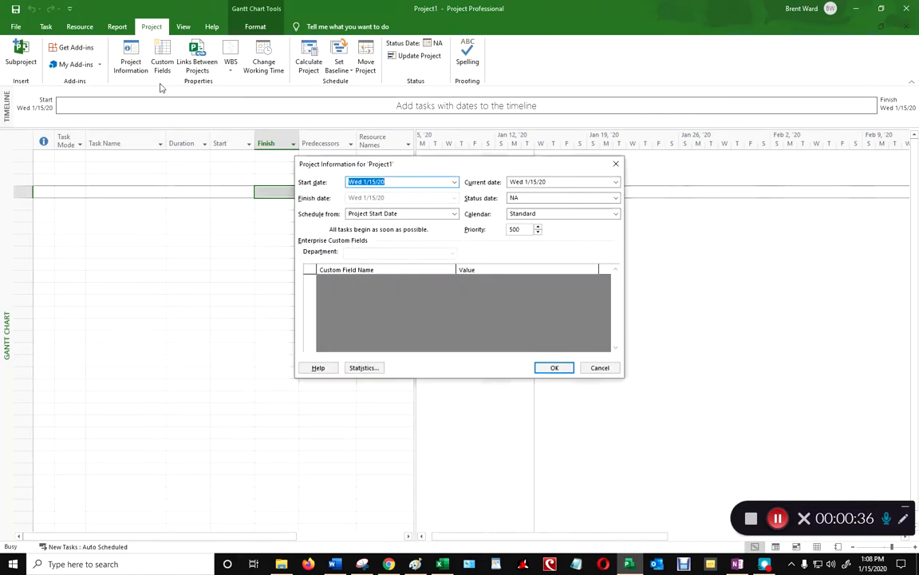
click(395, 182)
drag(396, 182, 341, 183)
text(7/22/)
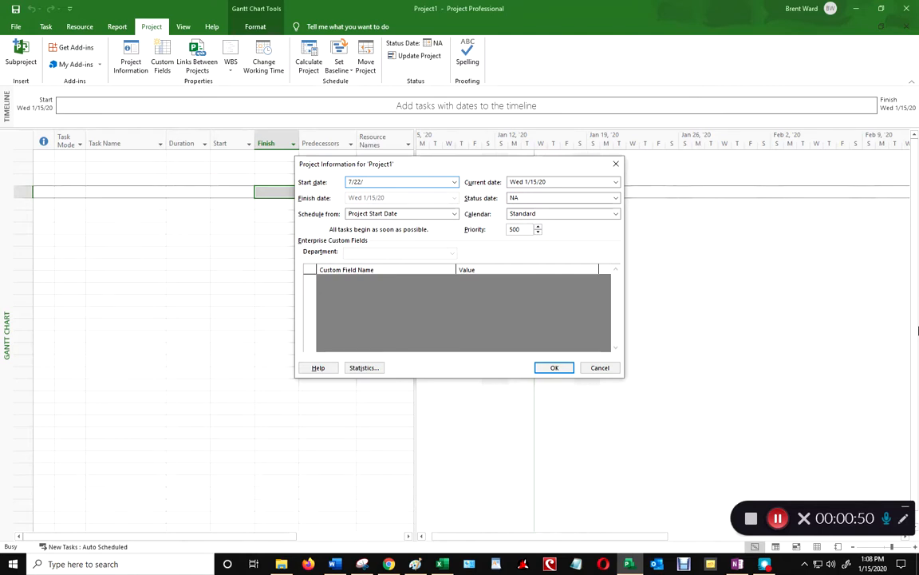
text(15)
click(556, 368)
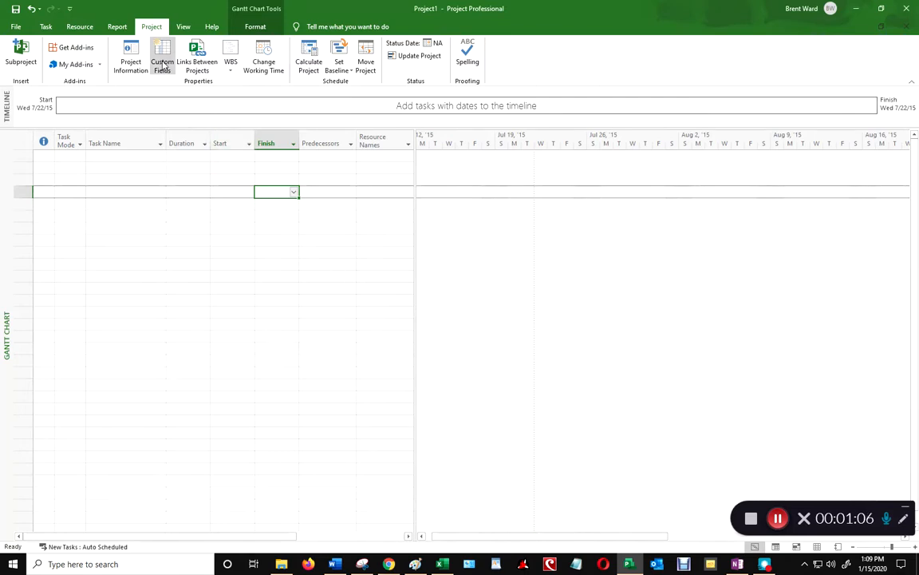
Step: Enter Two Machine Project as the first task name and Machine 1 as the second
click(132, 157)
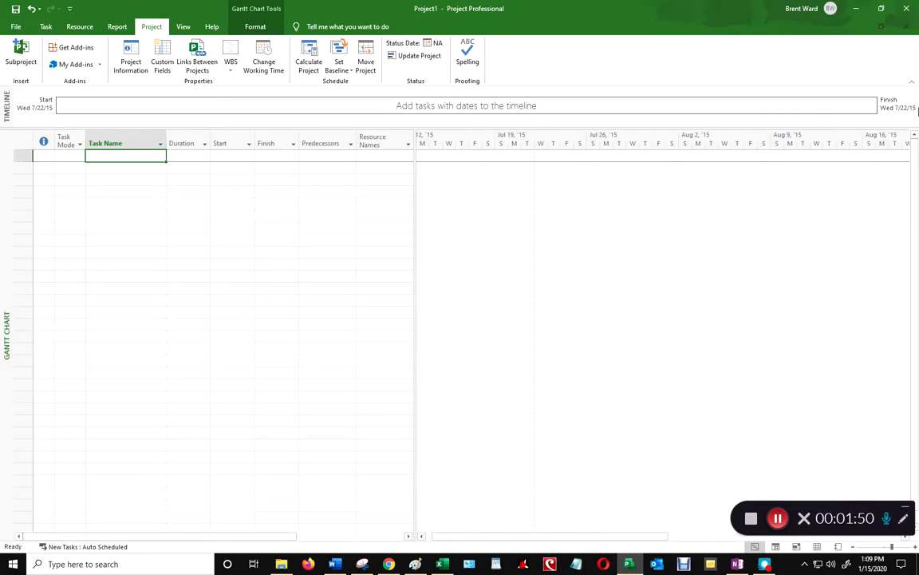
text(Two Machine Project)
key(Return)
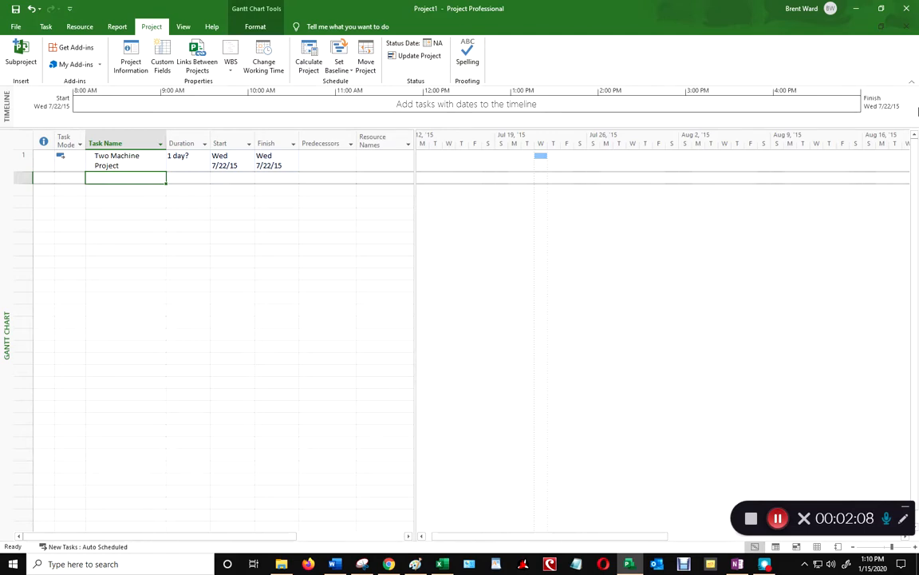
text(Mac)
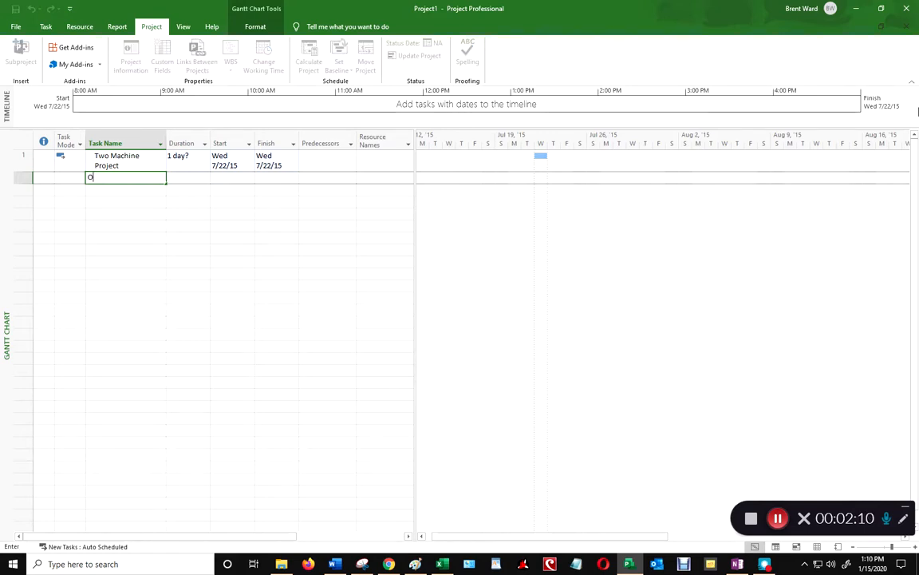
text(hine 1)
key(Return)
Step: Add the tasks Overhaul M1, Test M1 and Machine 1 Complete below Machine 1
text(Ovberh)
key(BackSpace)
key(BackSpace)
key(BackSpace)
text(rhaul )
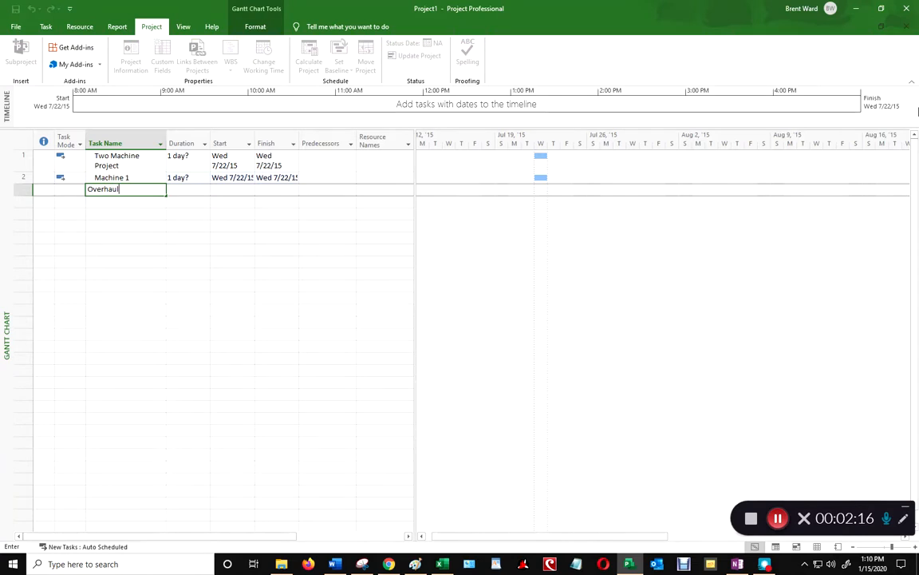
text(M1)
key(Return)
text(Test)
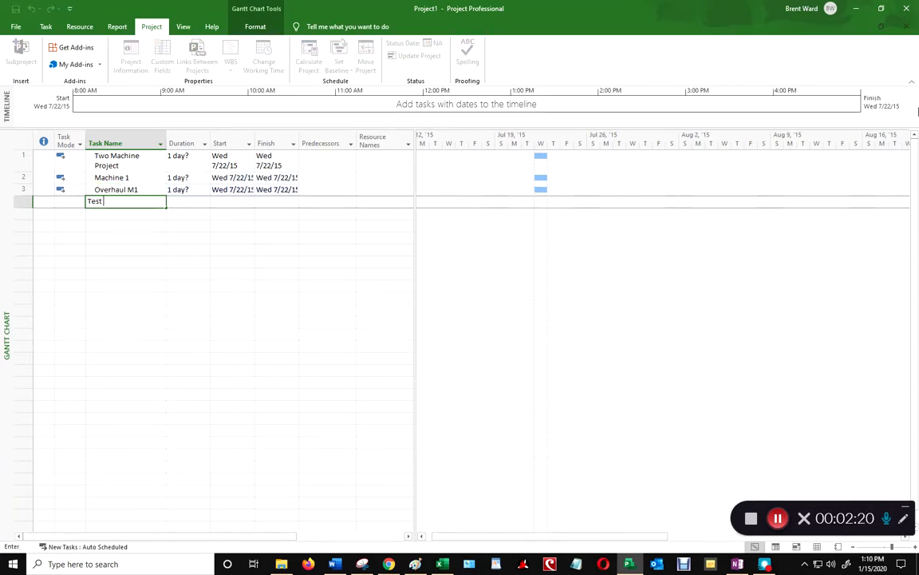
text( M1)
key(Return)
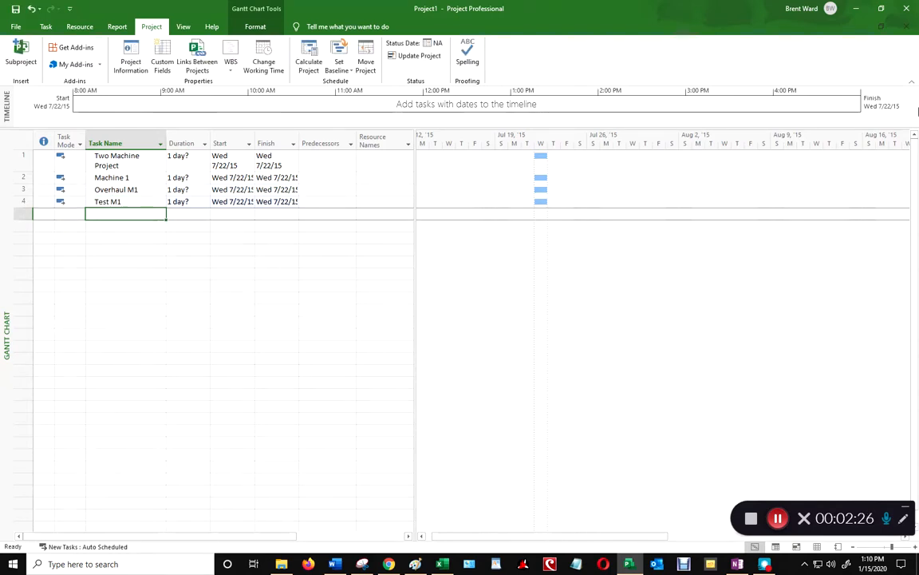
text(Machine 1 Complete)
key(Return)
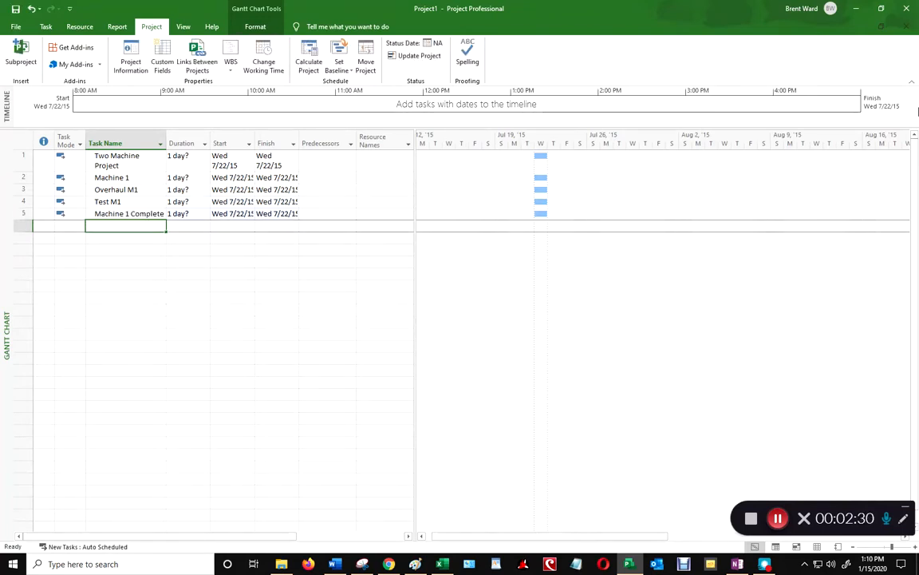
Step: Add the tasks Machine 2, Overhaul M2, Test M2 and Machine 2 Complete below Machine 1 Complete
text(Machine )
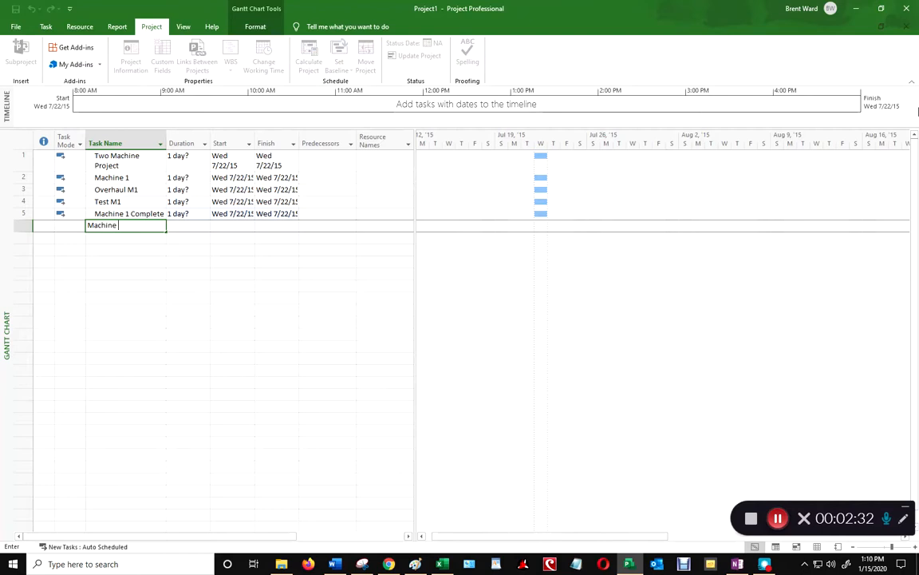
text(2)
key(Return)
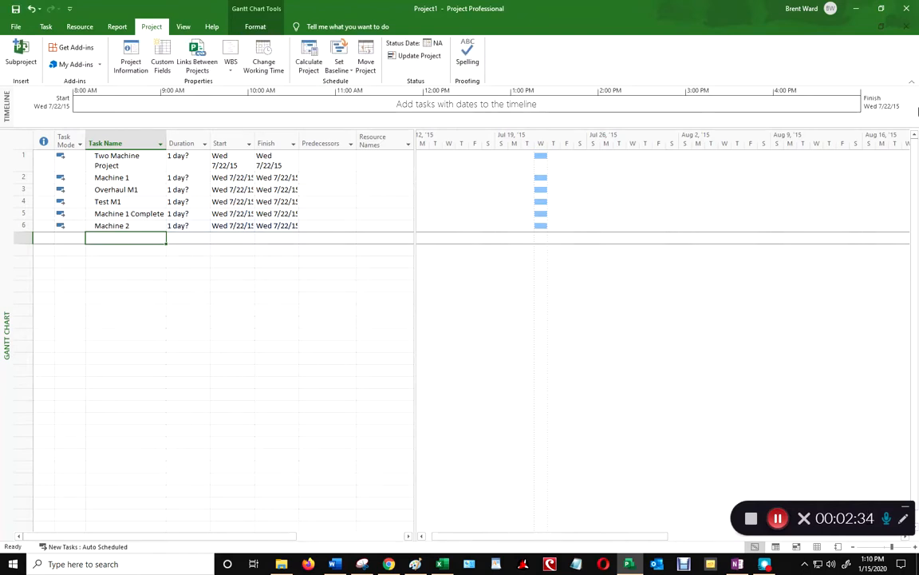
text(Overhaul M)
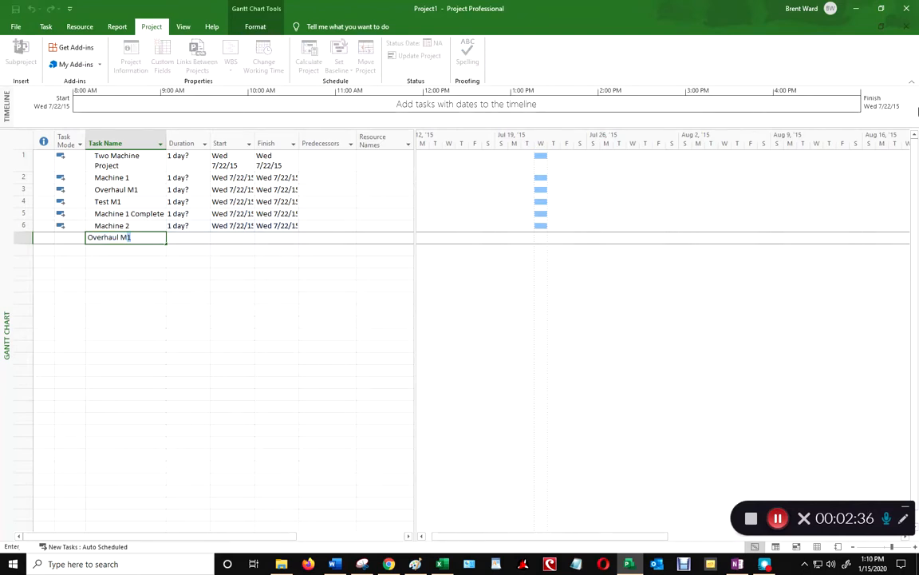
text(2)
key(Return)
text(Test M2)
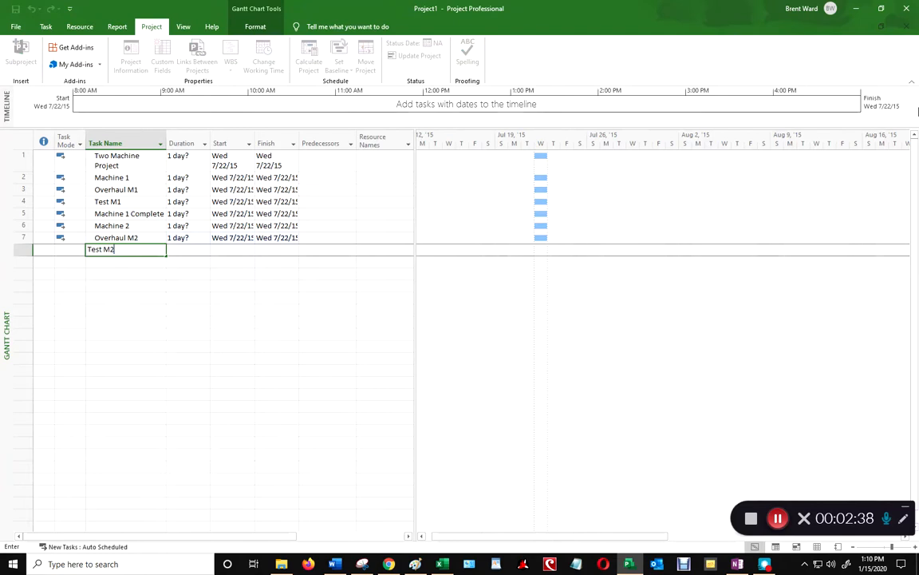
key(Return)
text(Machine 2 Complete)
key(Return)
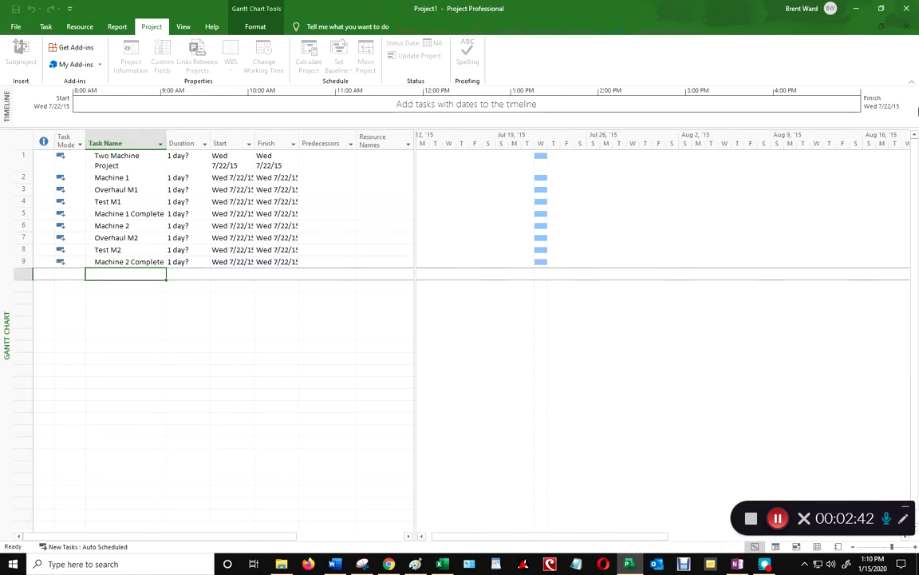
Step: Finish the task list with the tasks Test In Line and Project Complete
text(Test In Line)
key(Return)
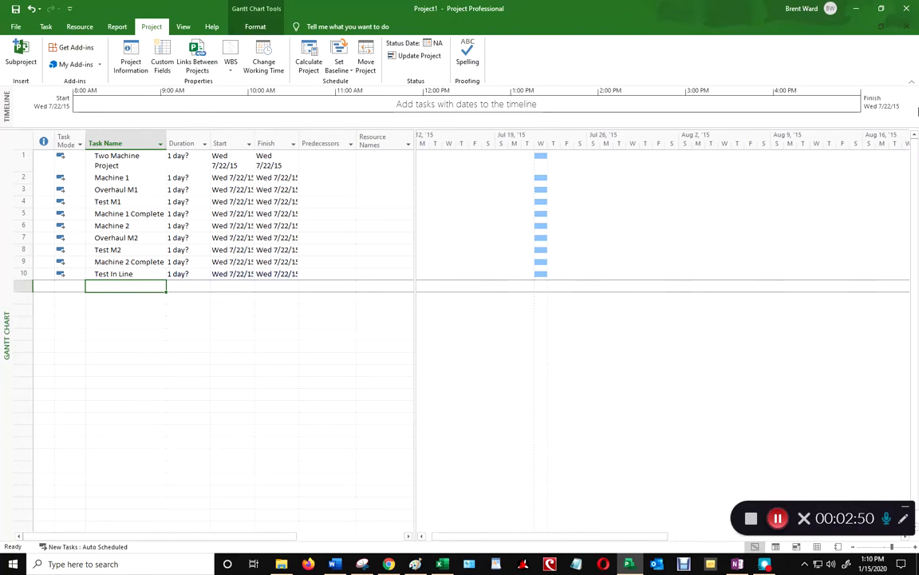
text(Projhect Complet)
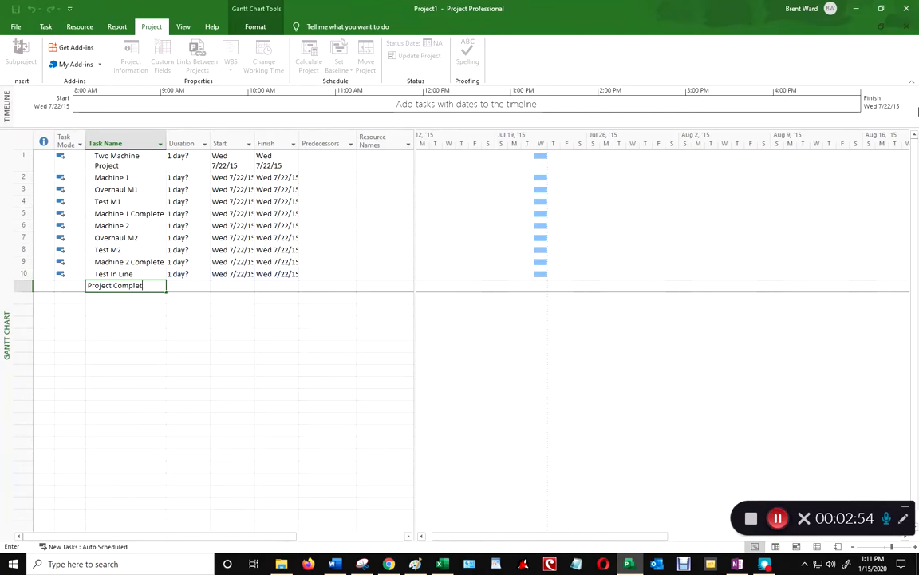
text(e)
key(Return)
Step: Review the entered task names row by row, from Two Machine Project through Project Complete
key(Up)
key(Up)
key(Up)
key(Up)
key(Up)
key(Up)
key(Up)
key(Up)
key(Up)
key(Up)
key(Up)
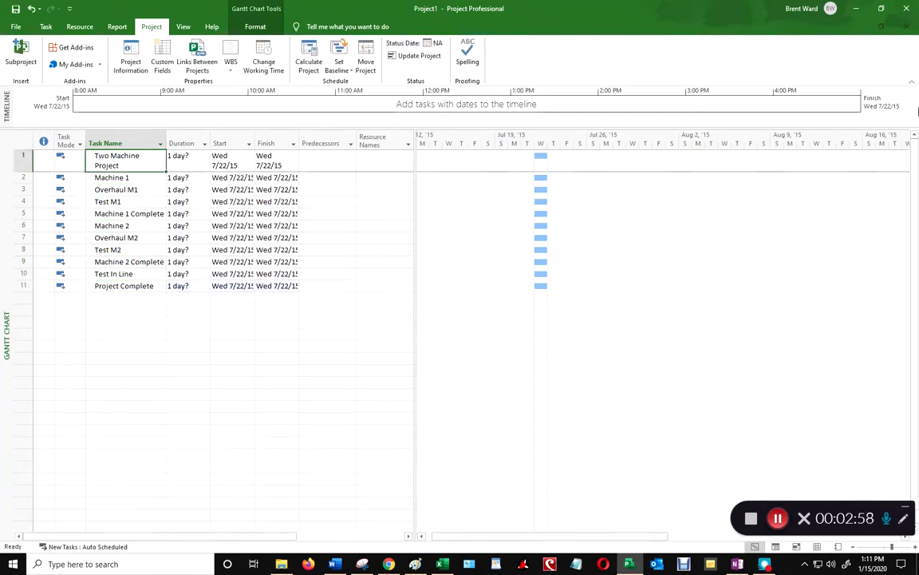
key(Down)
key(Down)
key(Down)
key(Down)
key(Down)
key(Down)
key(Down)
key(Down)
key(Down)
key(Down)
key(Down)
key(Down)
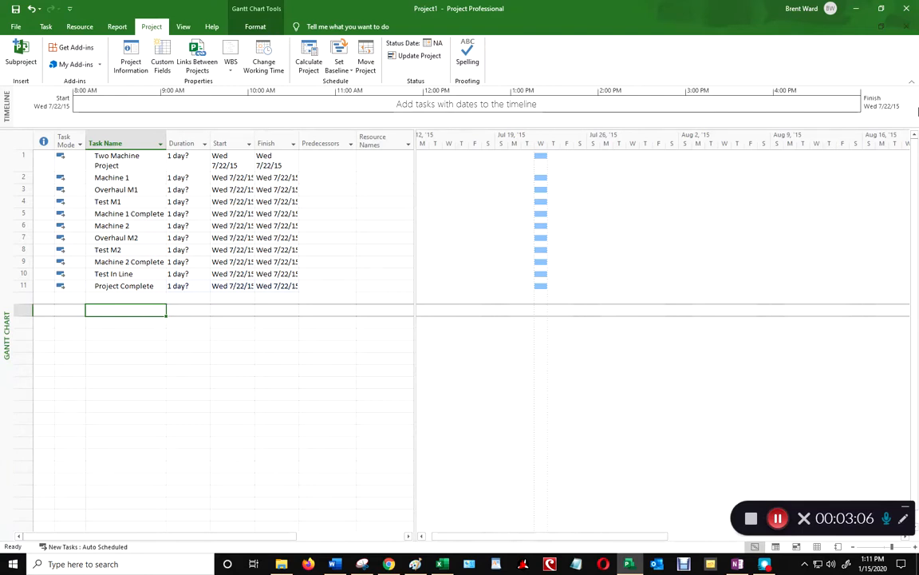
key(Up)
key(Up)
key(Up)
key(Up)
key(Up)
key(Up)
key(Up)
key(Up)
key(Up)
key(Up)
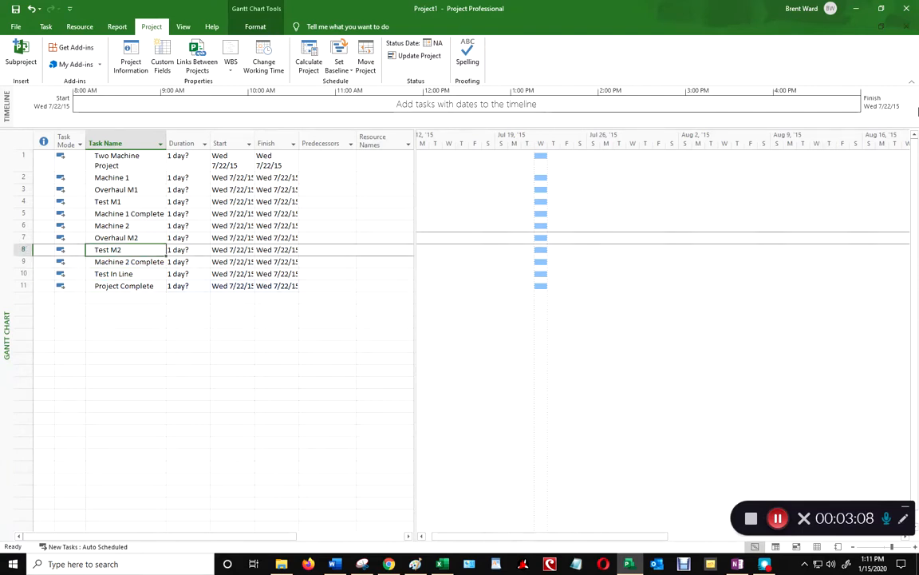
key(Left)
key(Left)
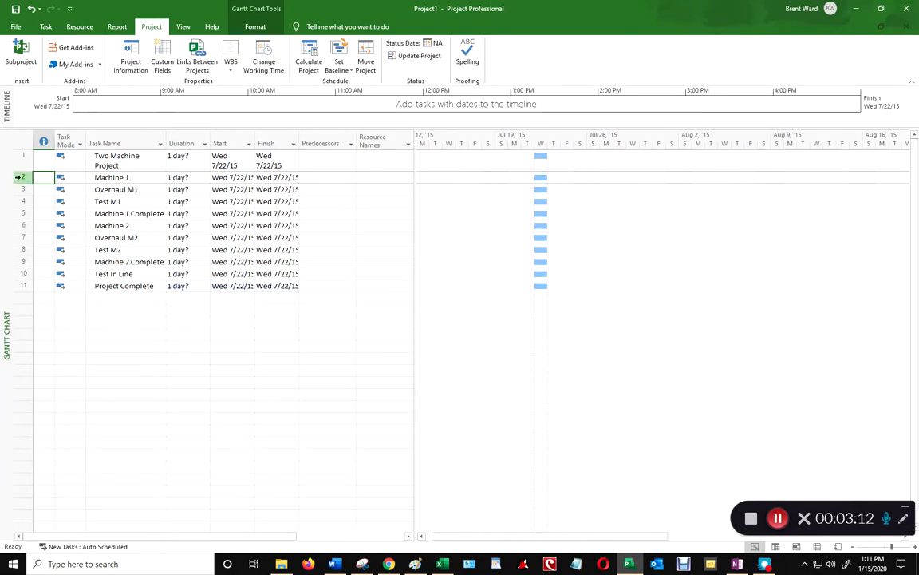
Step: Indent all tasks from Machine 1 through Project Complete one level, as subtasks of Two Machine Project
click(22, 177)
drag(21, 188, 24, 285)
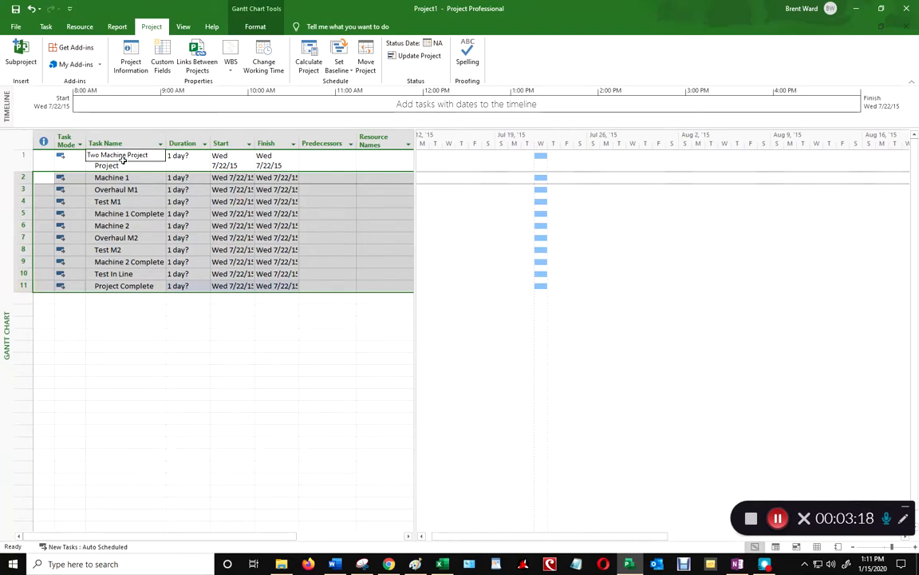
click(46, 27)
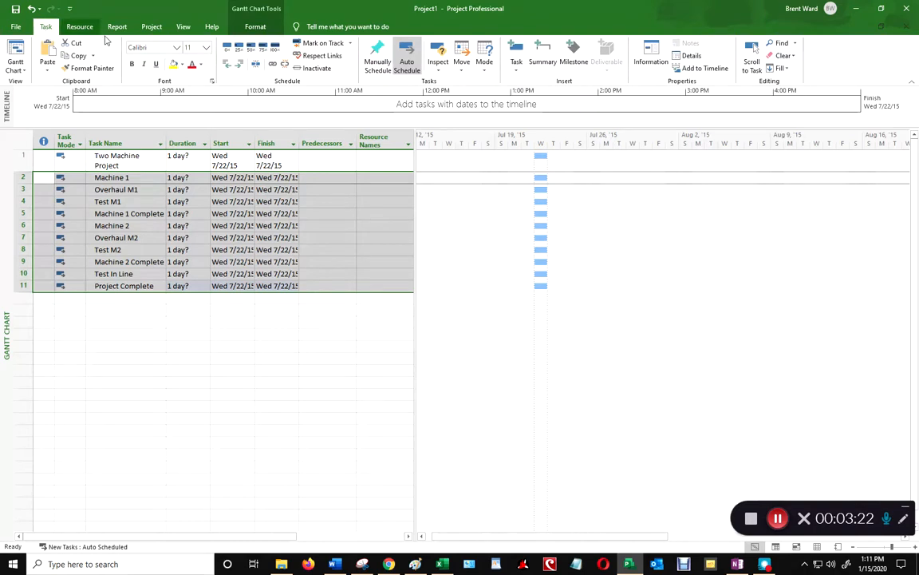
click(241, 67)
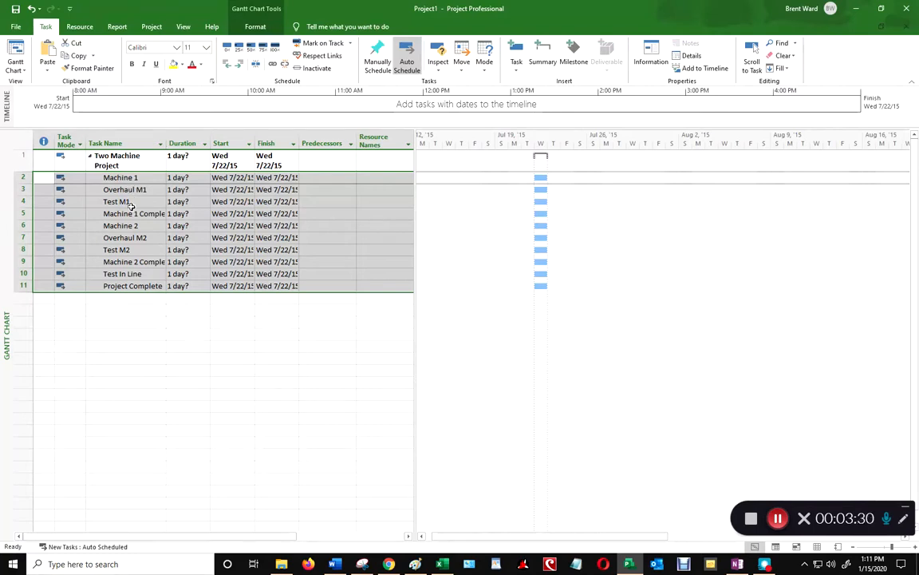
click(118, 311)
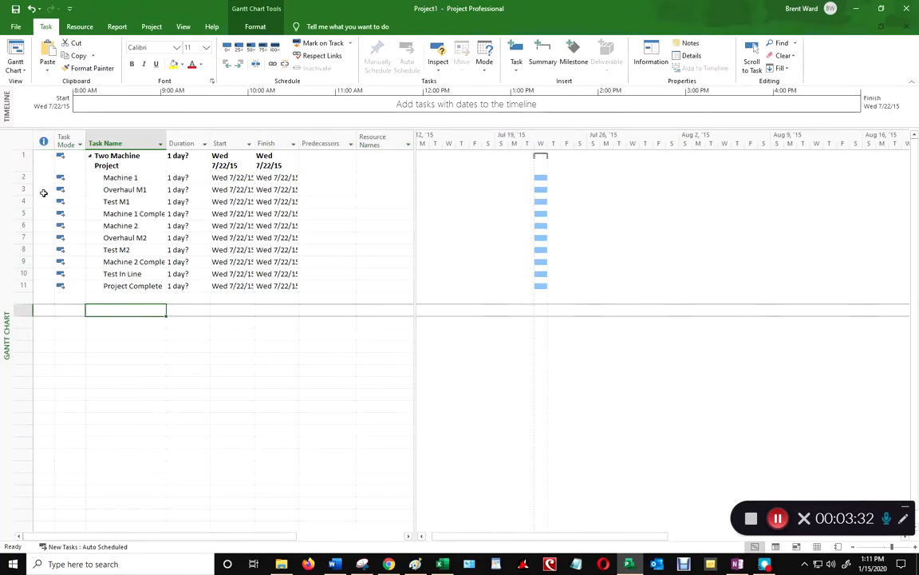
Step: Indent Overhaul M1, Test M1 and Machine 1 Complete one level, as subtasks of Machine 1
drag(15, 189, 16, 202)
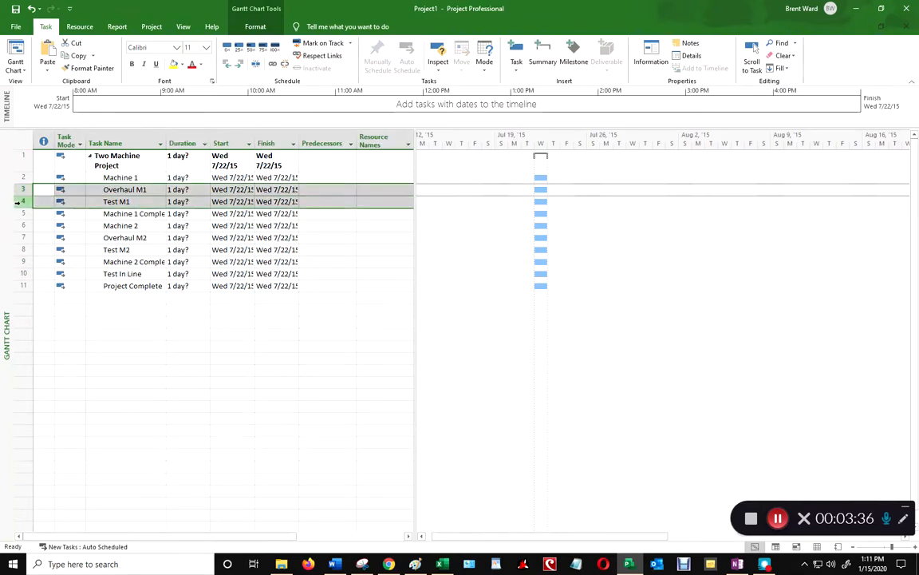
click(38, 189)
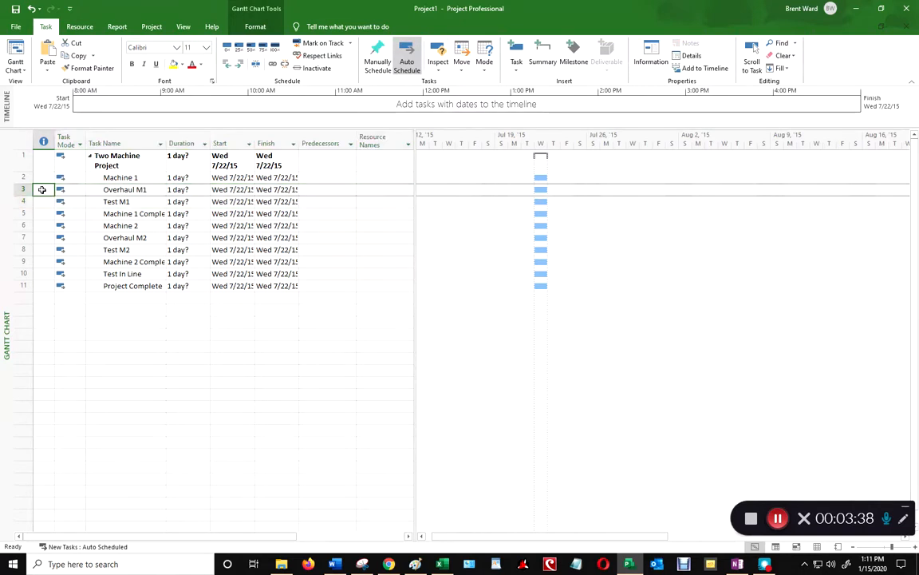
drag(24, 189, 25, 213)
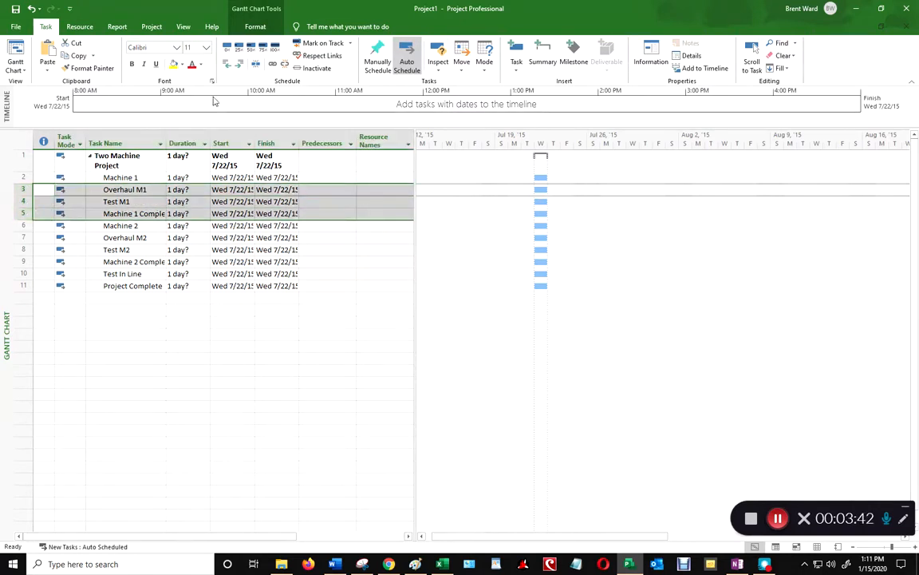
click(239, 66)
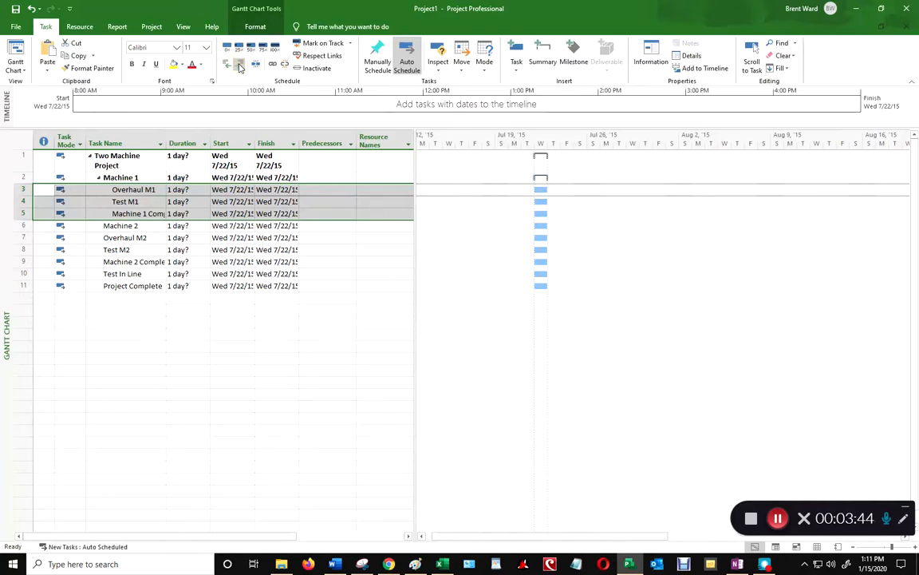
click(121, 213)
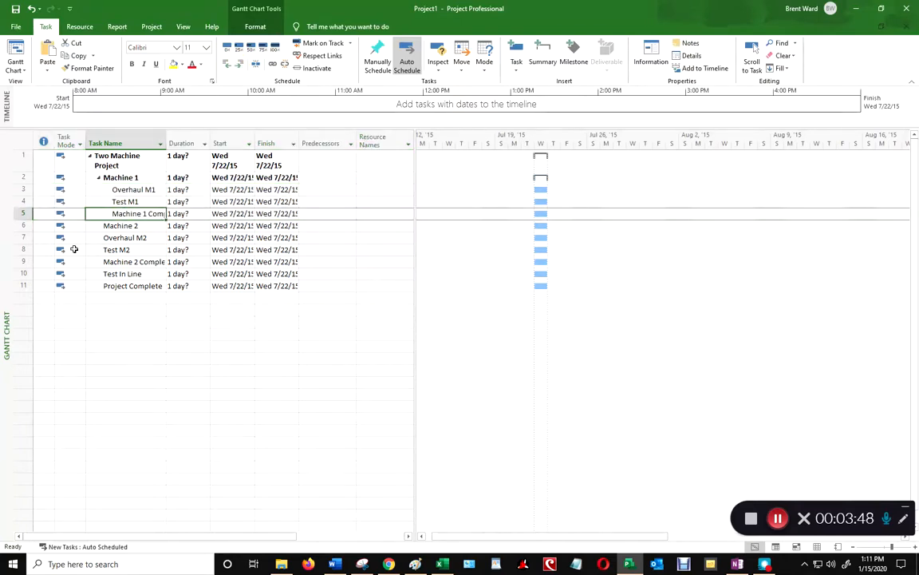
Step: Indent Overhaul M2, Test M2 and Machine 2 Complete one level, as subtasks of Machine 2
click(16, 239)
drag(18, 244, 19, 258)
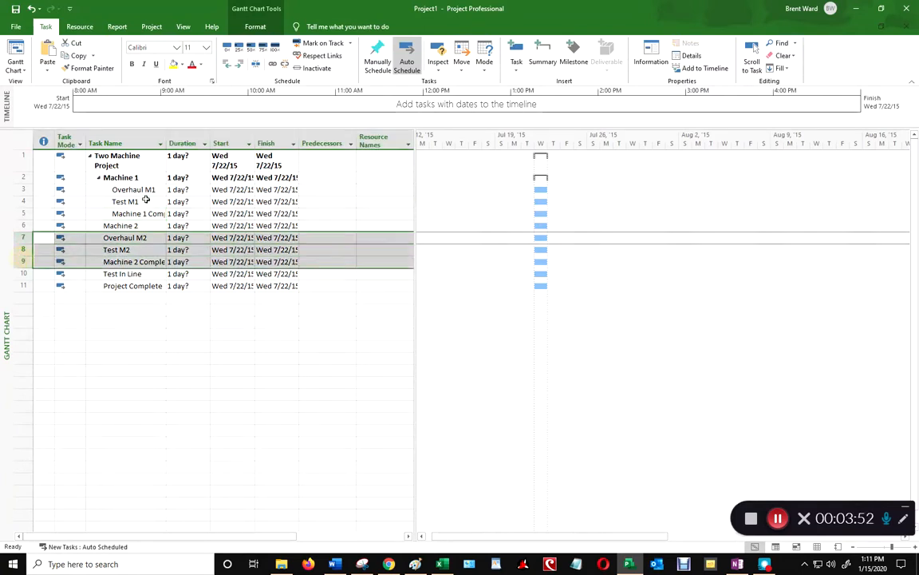
click(238, 65)
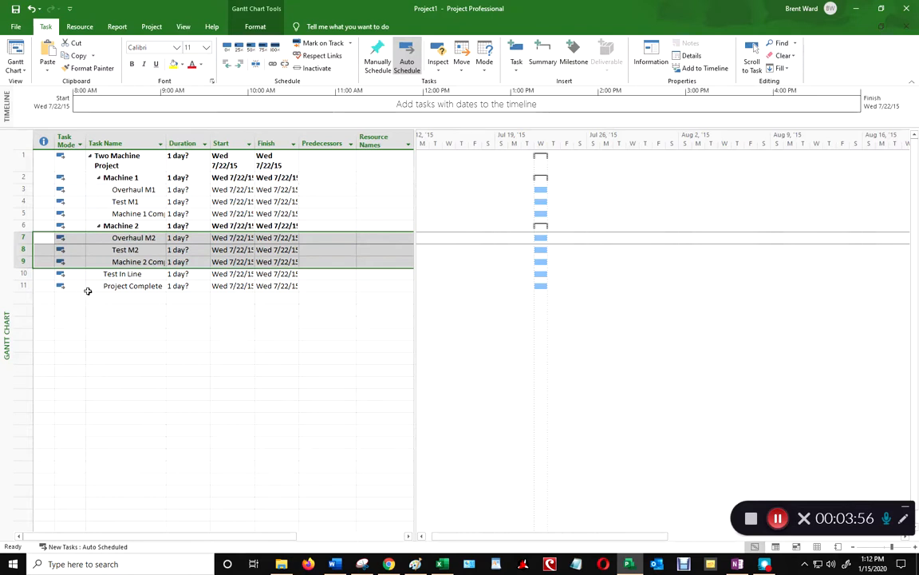
click(124, 274)
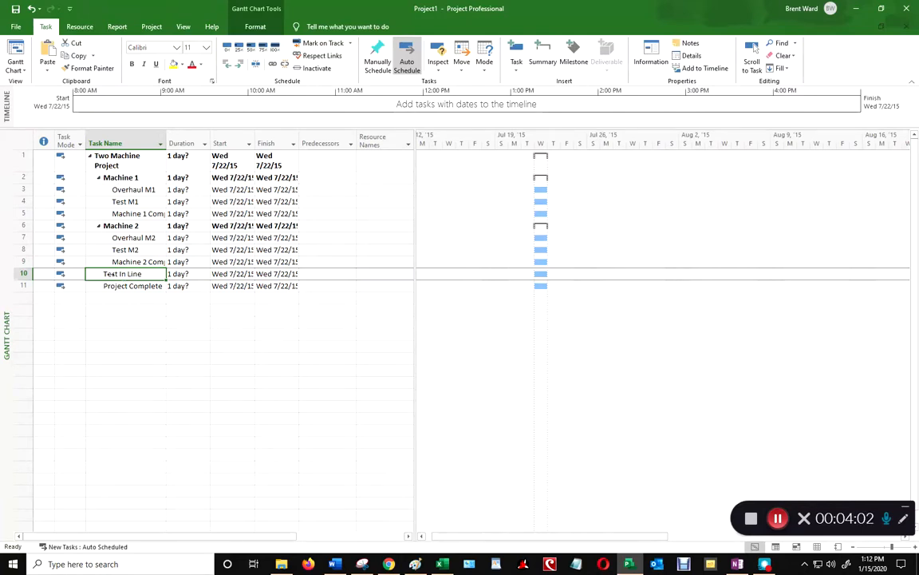
click(133, 285)
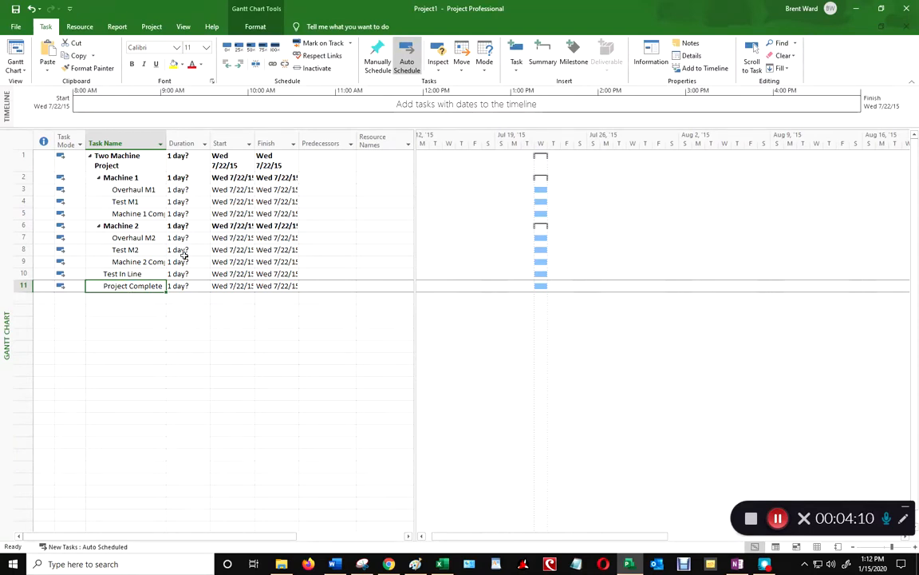
Step: Make Machine 1 Complete and Machine 2 Complete milestones by setting their durations to 0 days
click(181, 214)
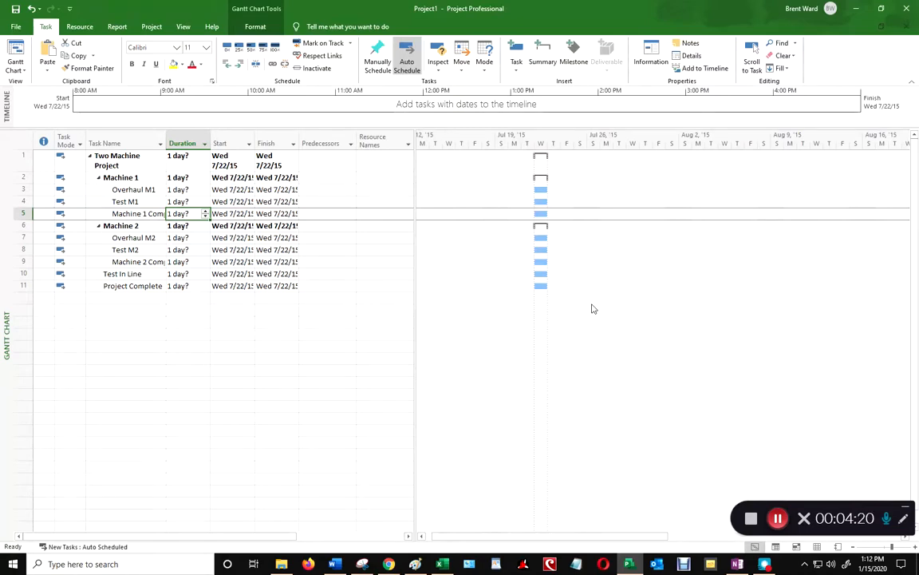
text(0)
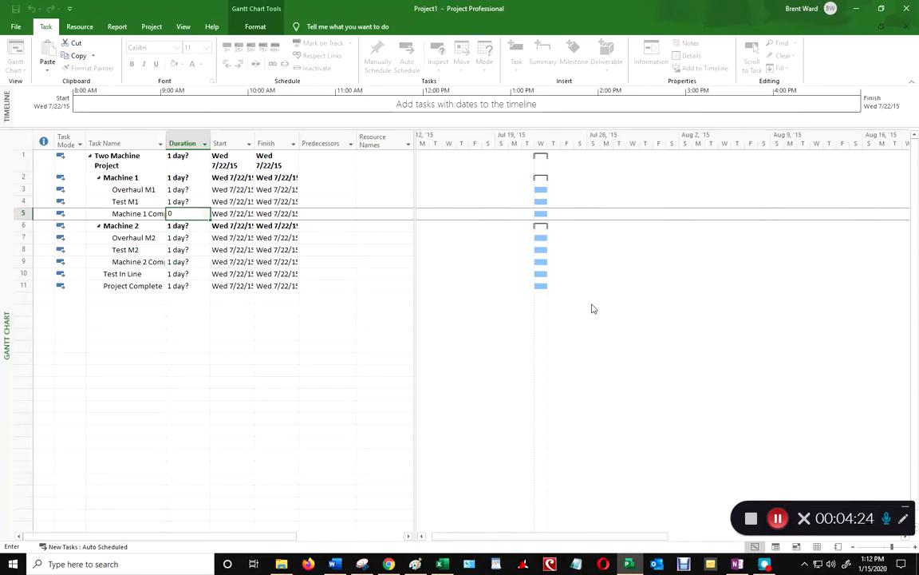
key(Return)
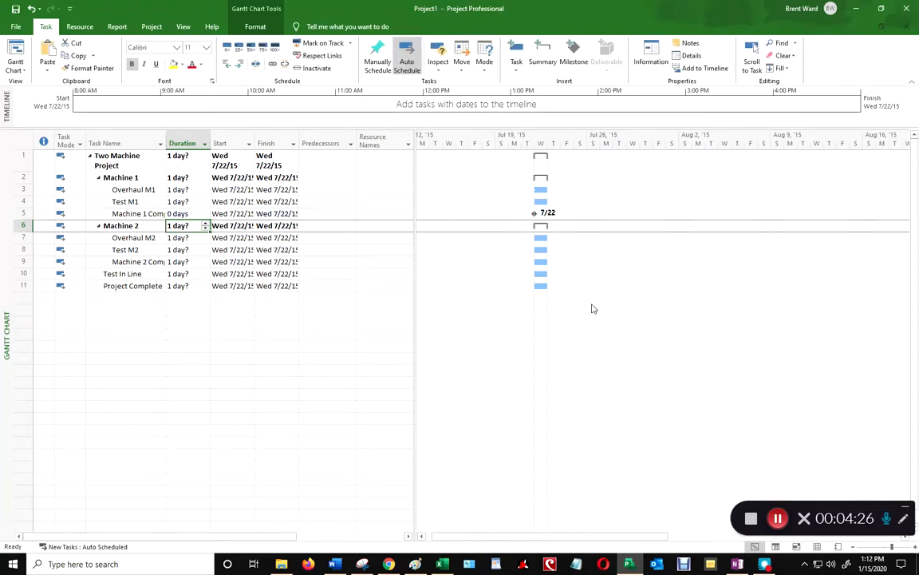
key(Down)
key(Down)
key(Down)
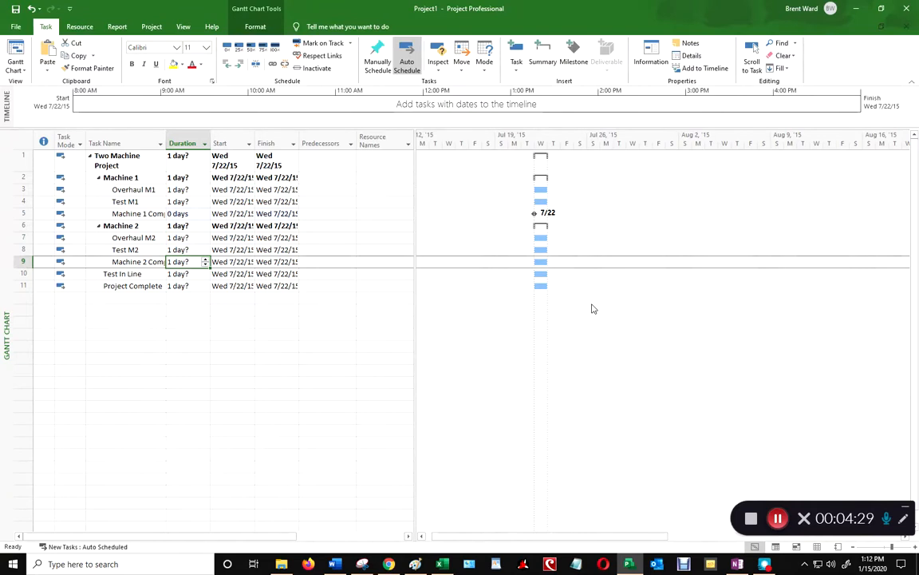
text(0)
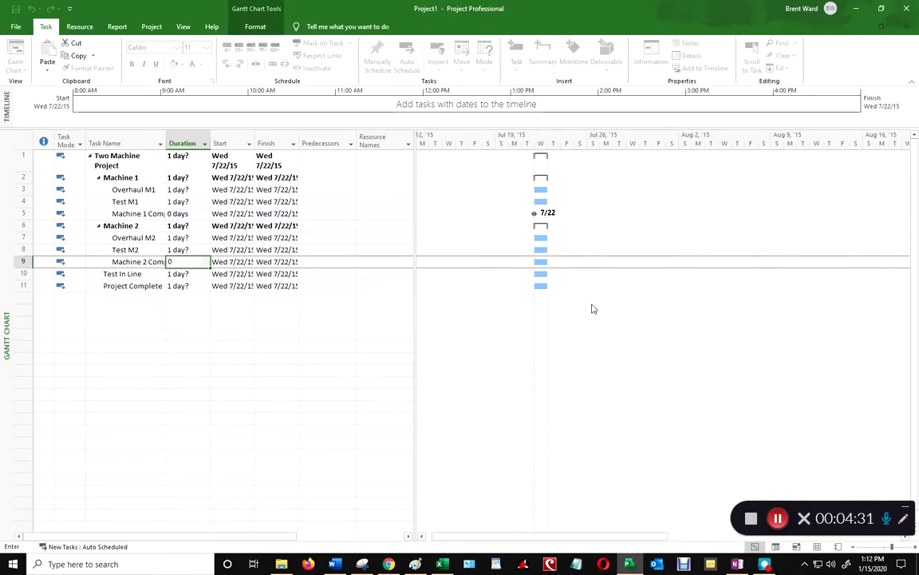
key(Return)
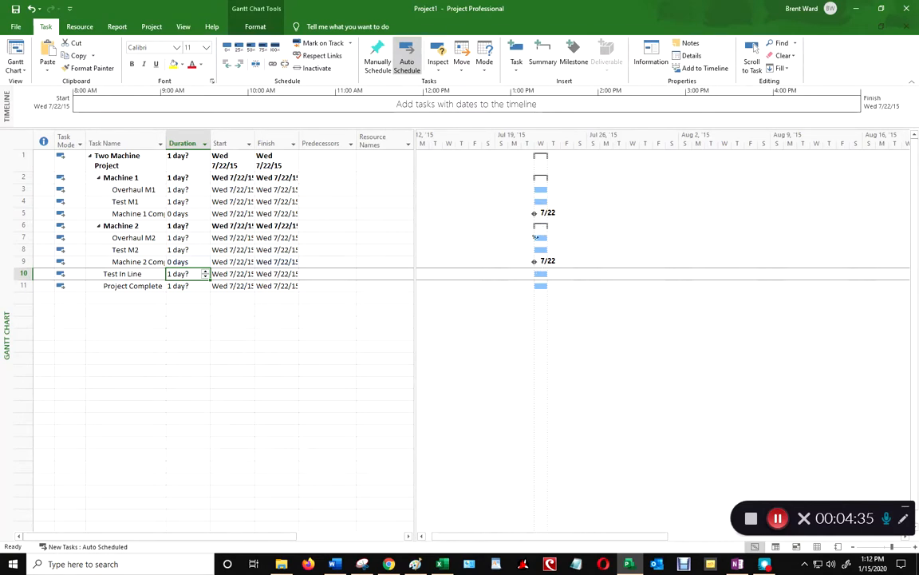
Step: Set the duration of Project Complete to 0 days and dismiss the Planning Wizard tip
click(178, 286)
text(0)
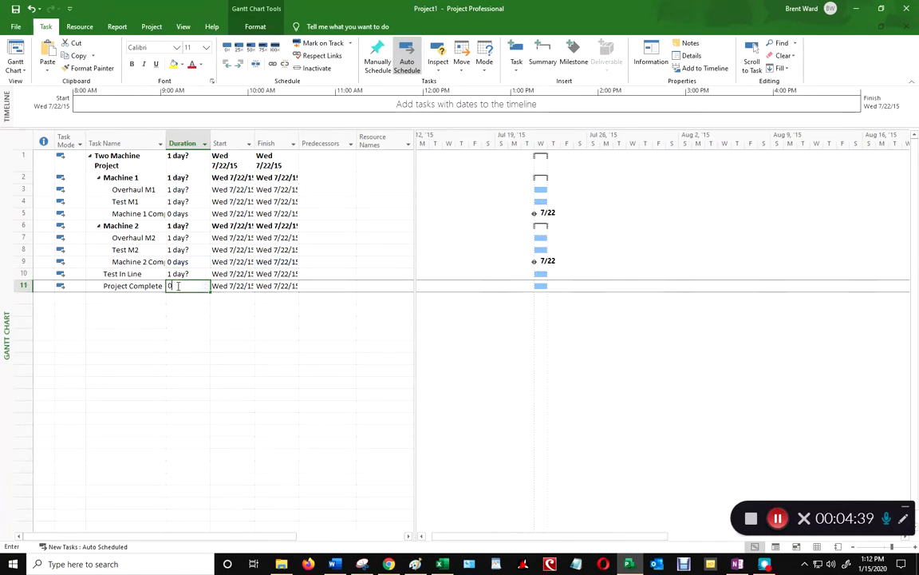
key(Return)
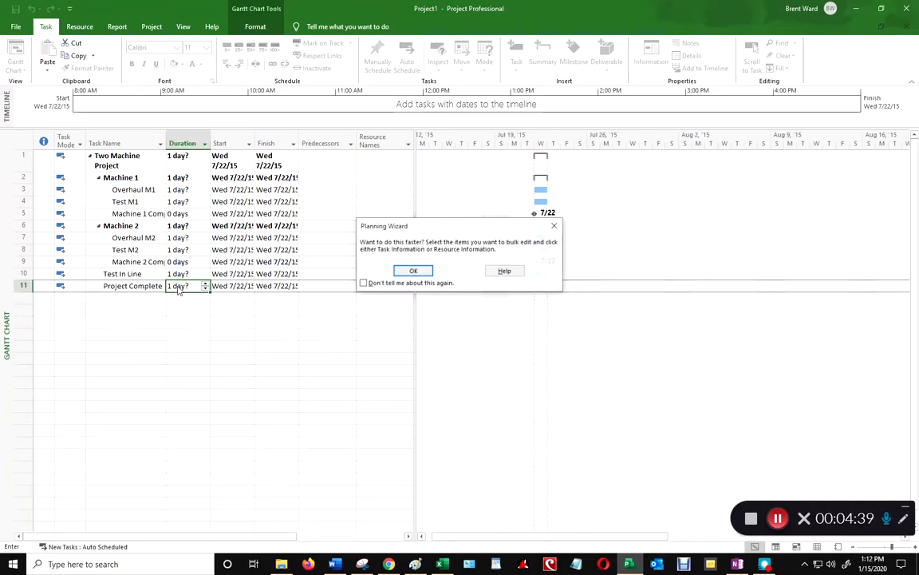
click(413, 272)
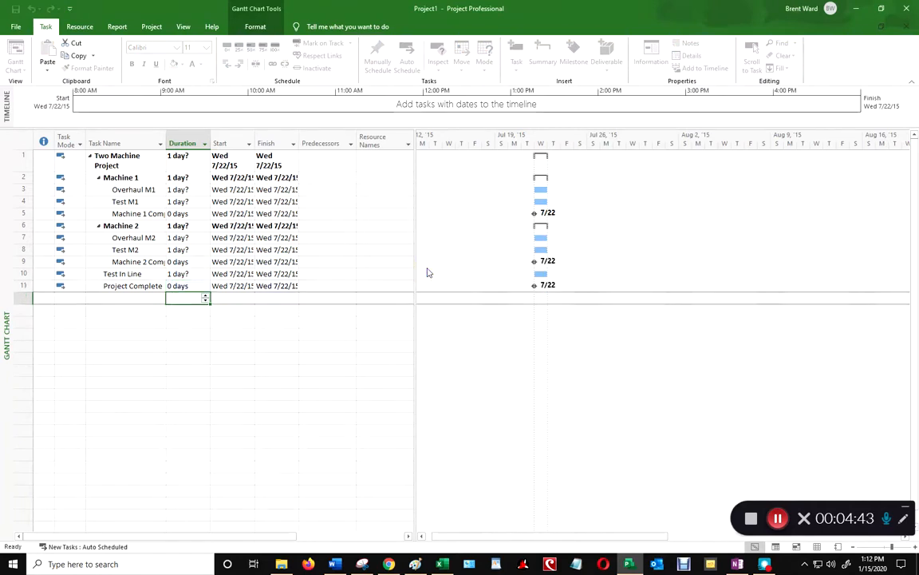
Step: Widen the Start column slightly and fit the Task Name column to its longest entry
click(277, 346)
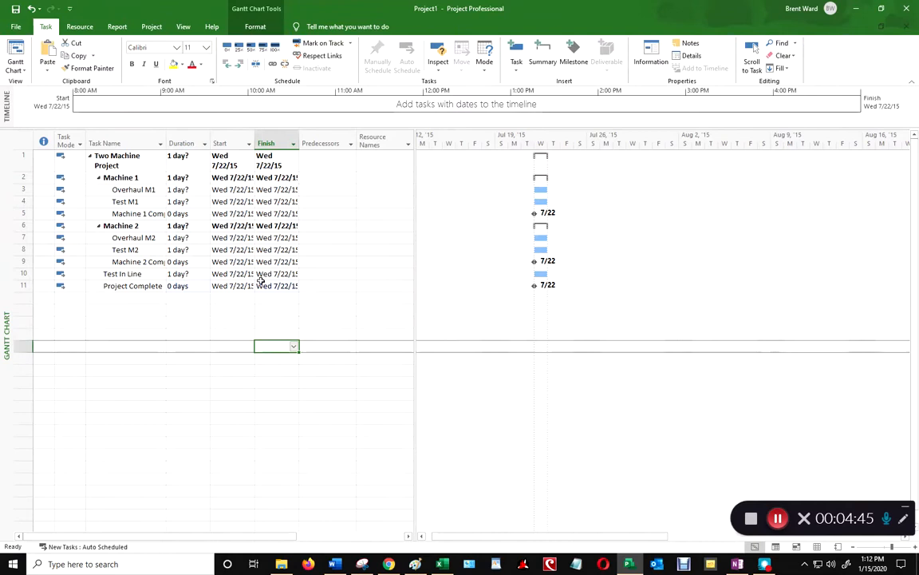
drag(255, 141, 261, 140)
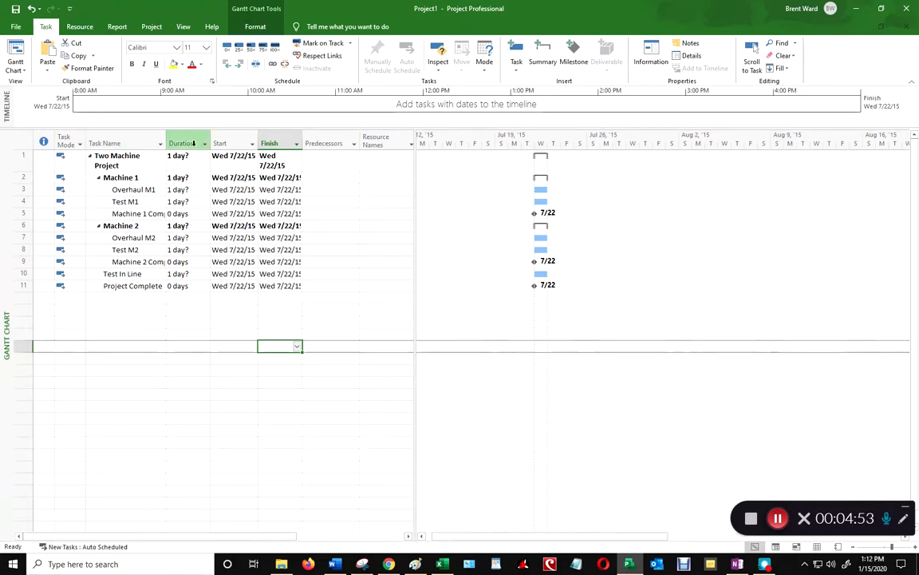
double_click(166, 140)
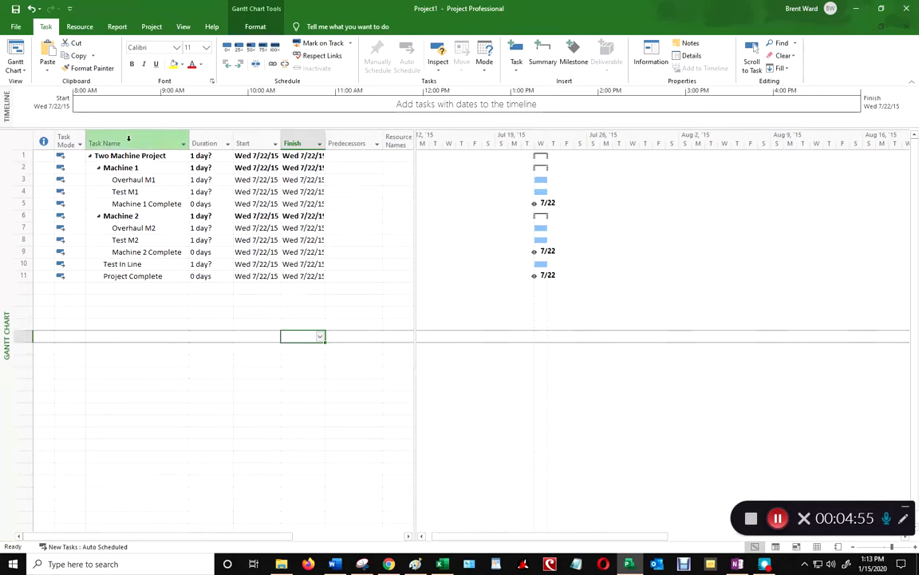
Step: Insert an Outline Number column before Task Name and narrow it to about the width of its heading
click(127, 139)
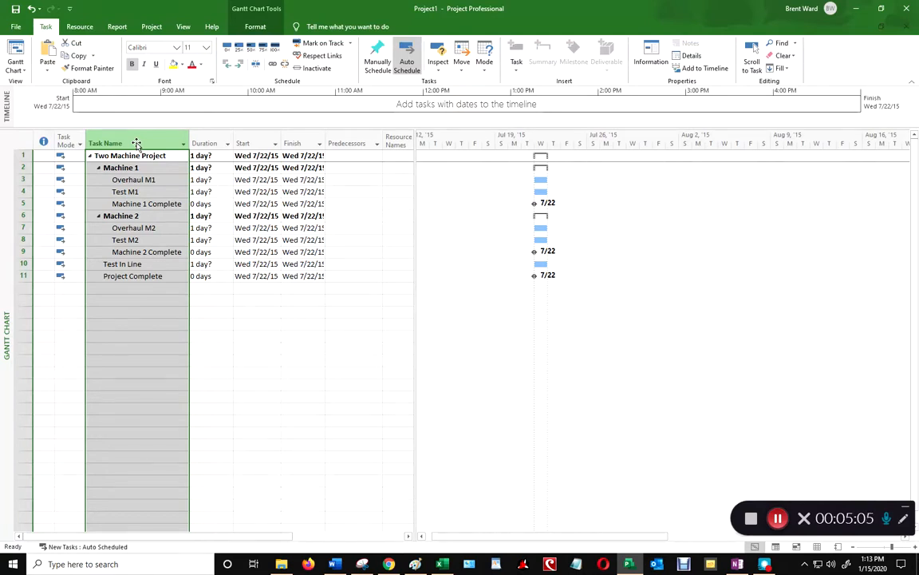
drag(23, 155, 23, 275)
click(150, 143)
right_click(149, 142)
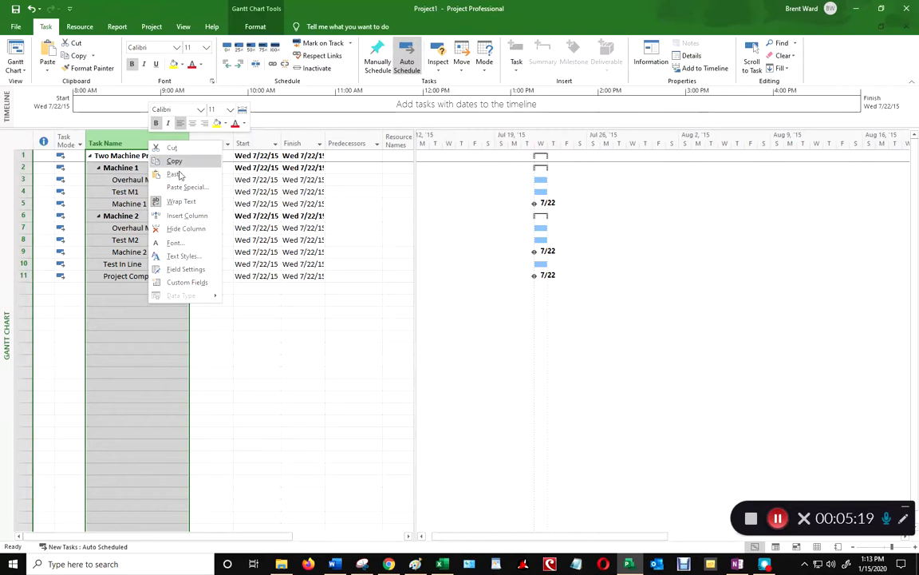
click(193, 217)
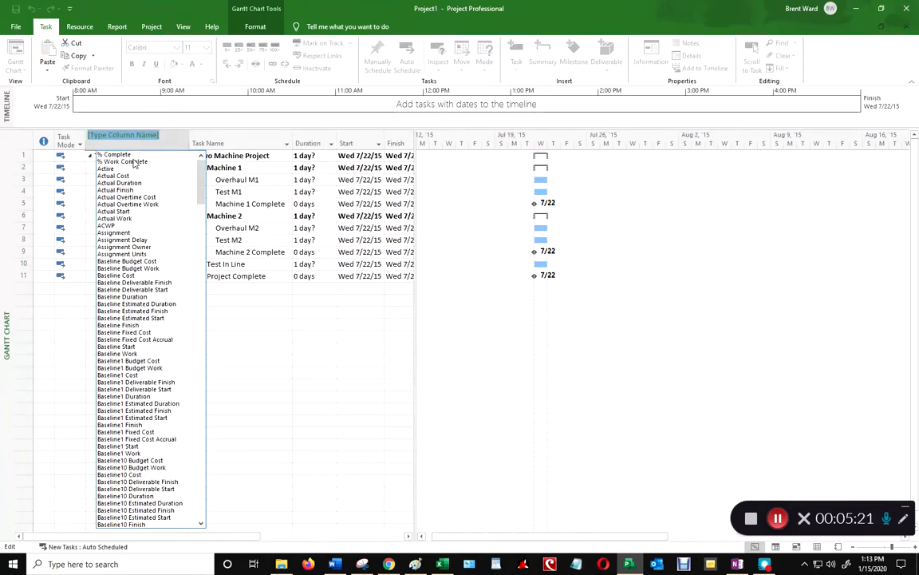
text(Outline Numb)
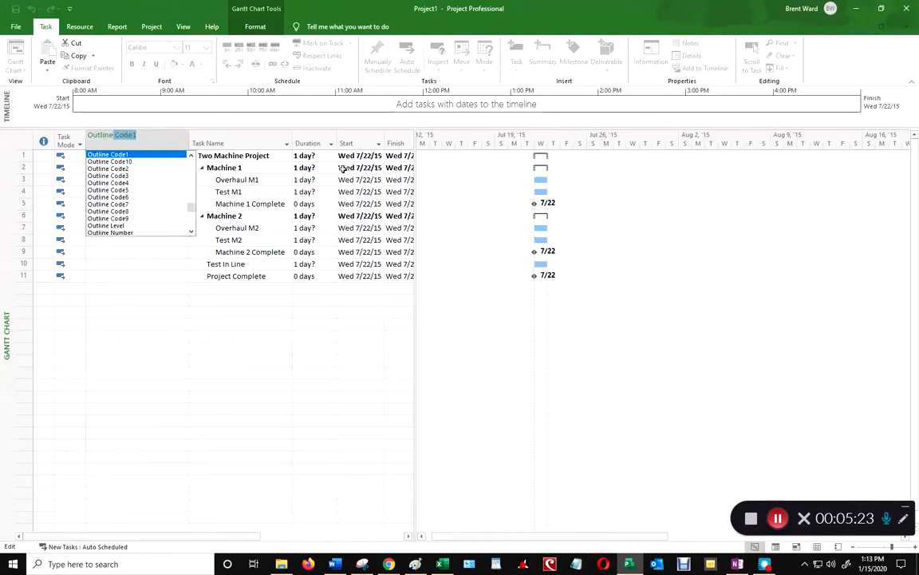
text(er)
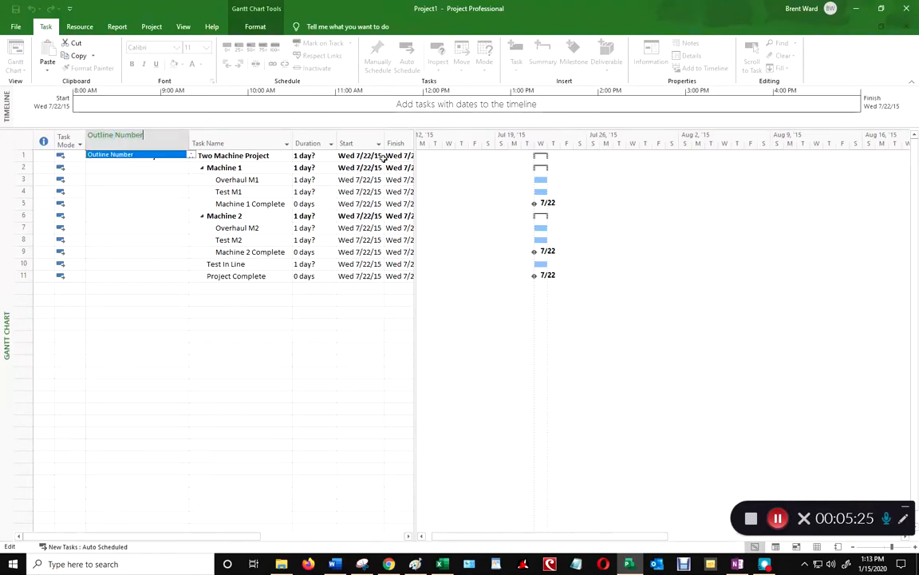
key(Return)
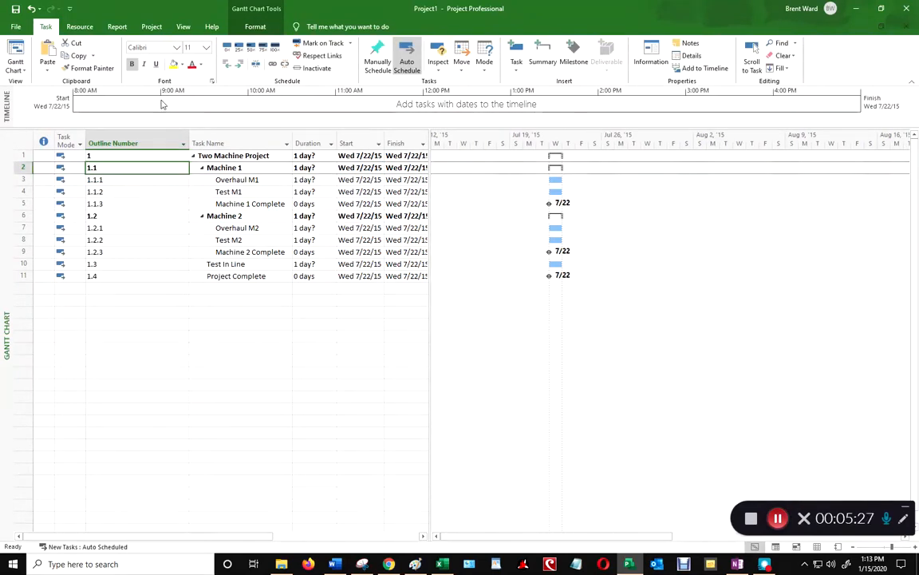
drag(189, 137, 153, 136)
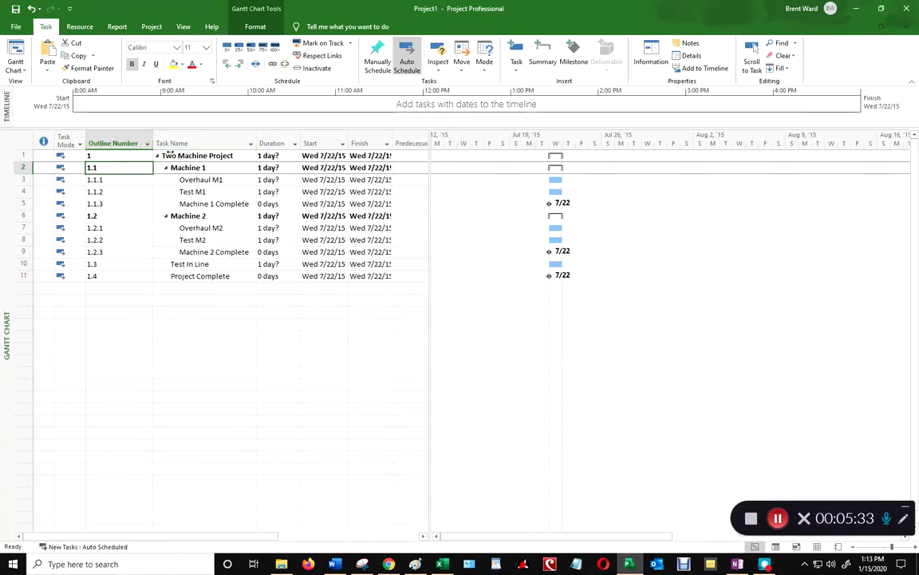
Step: Insert a new task named Order Parts above Overhaul M1, under Machine 1
click(25, 179)
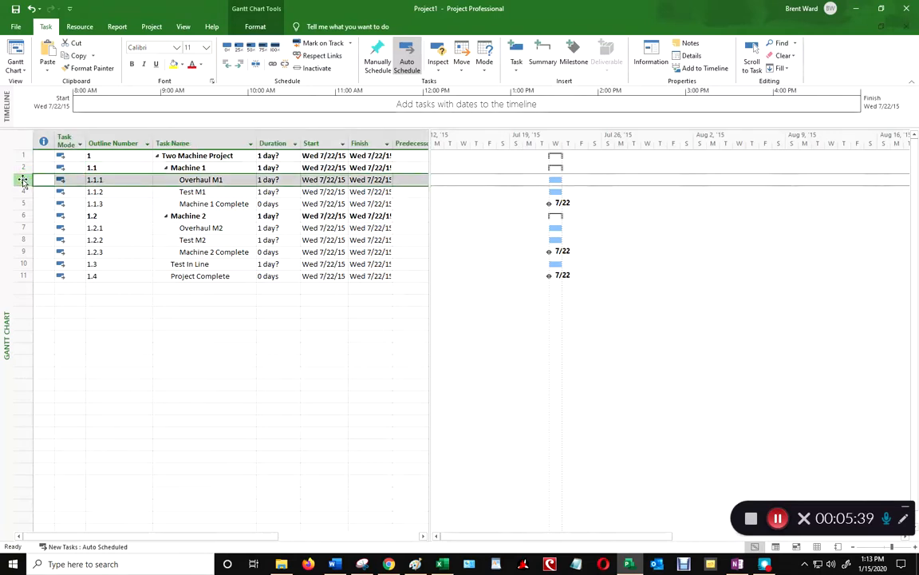
right_click(23, 179)
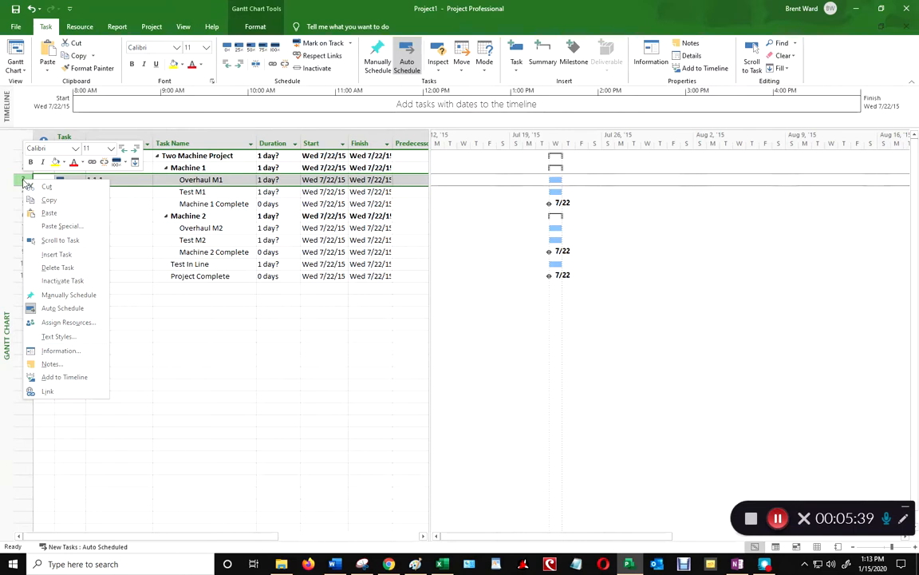
click(56, 254)
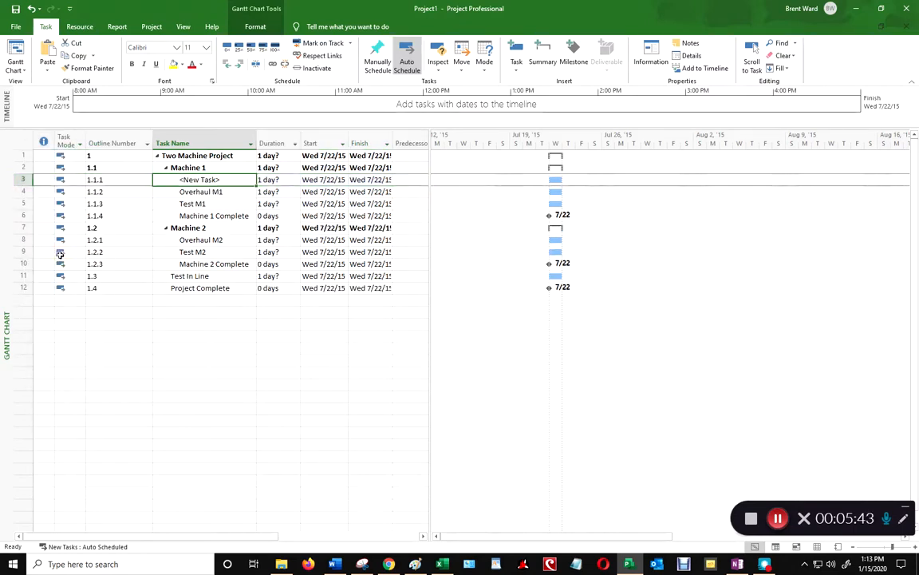
text(Order Parts)
key(Return)
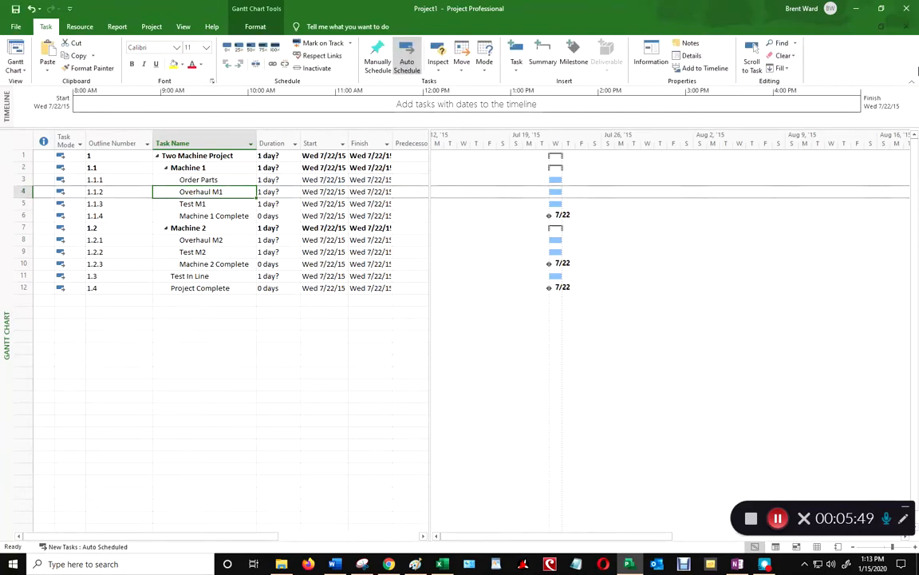
Step: Delete the Order Parts task from the Machine 1 group
key(Up)
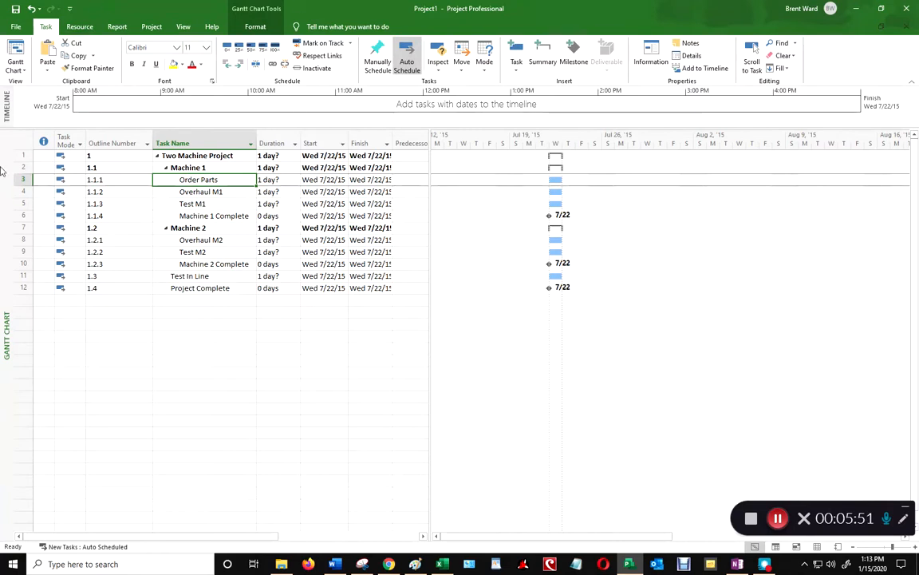
click(27, 180)
right_click(26, 180)
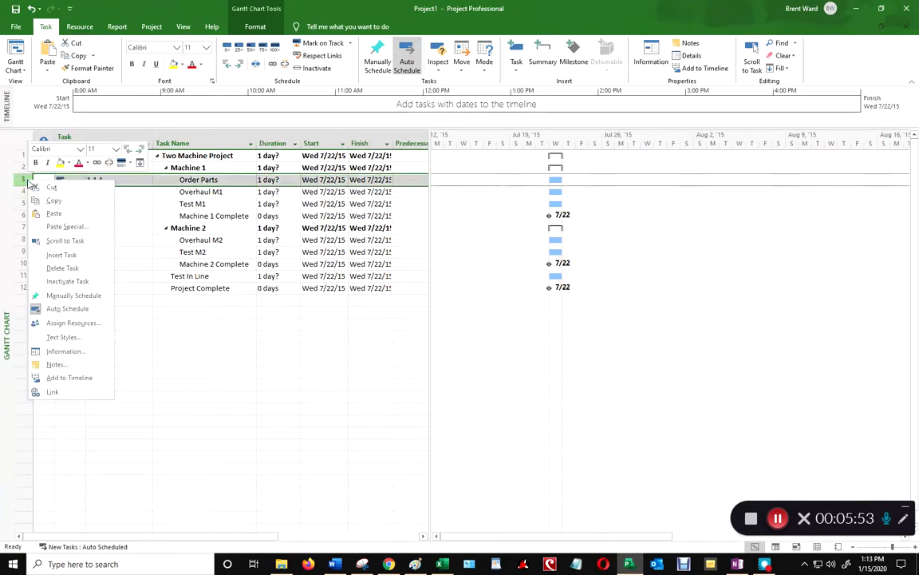
click(62, 267)
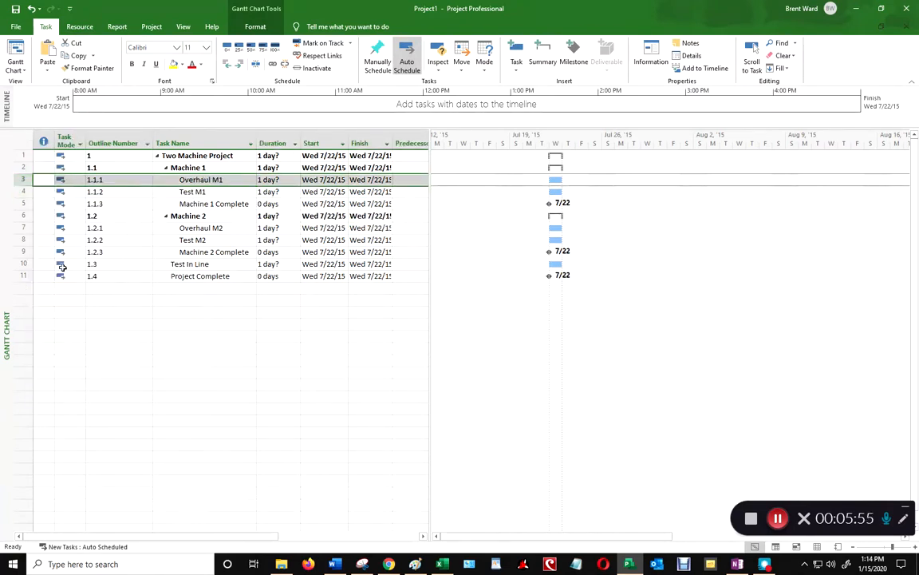
Step: Widen the task table to uncover the Predecessors and Resource Names columns, and fit the Finish column to its entries
click(184, 301)
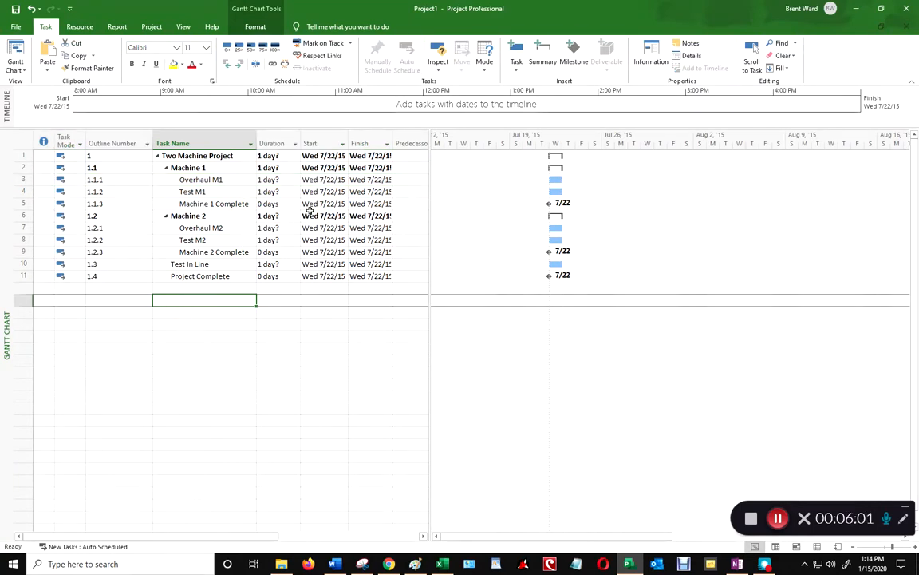
drag(431, 181, 518, 180)
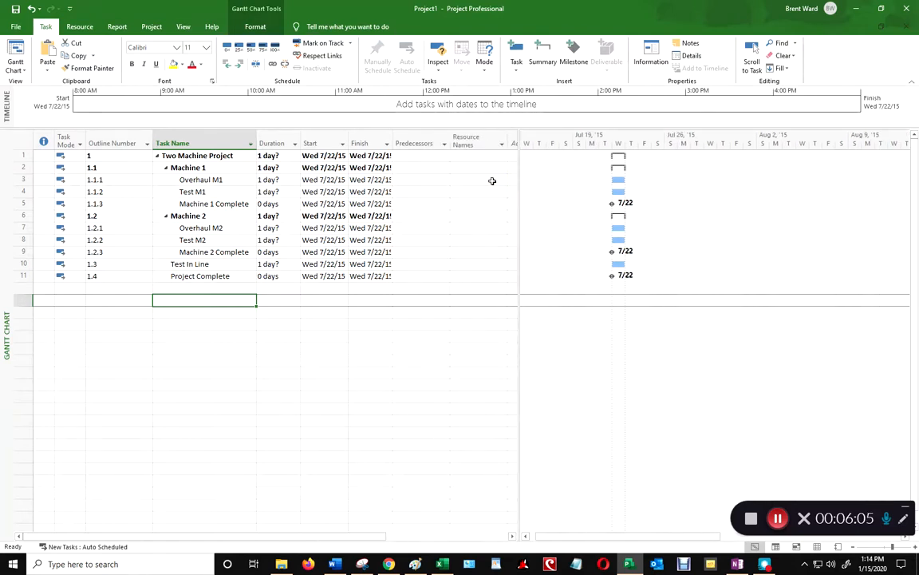
double_click(391, 143)
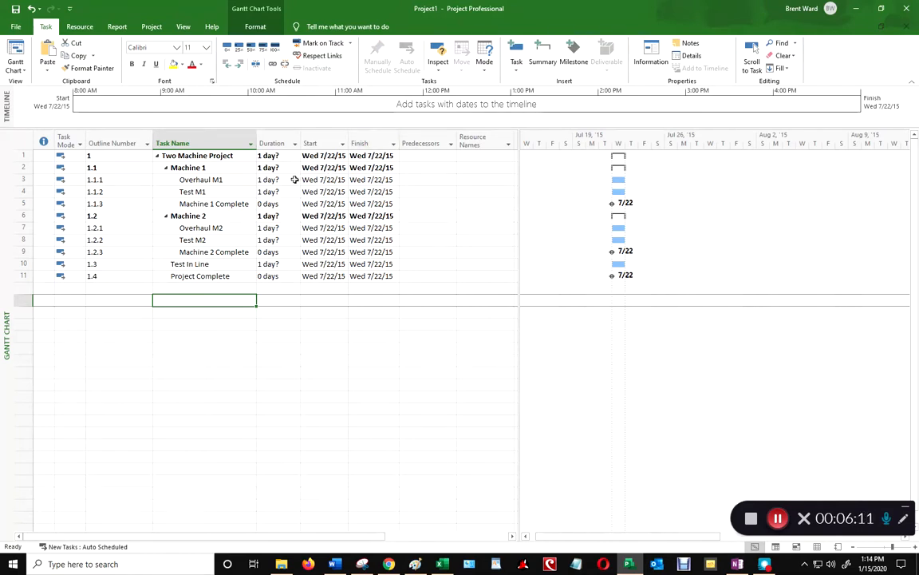
Step: Set task 3, Overhaul M1, as the predecessor of Test M1
click(431, 191)
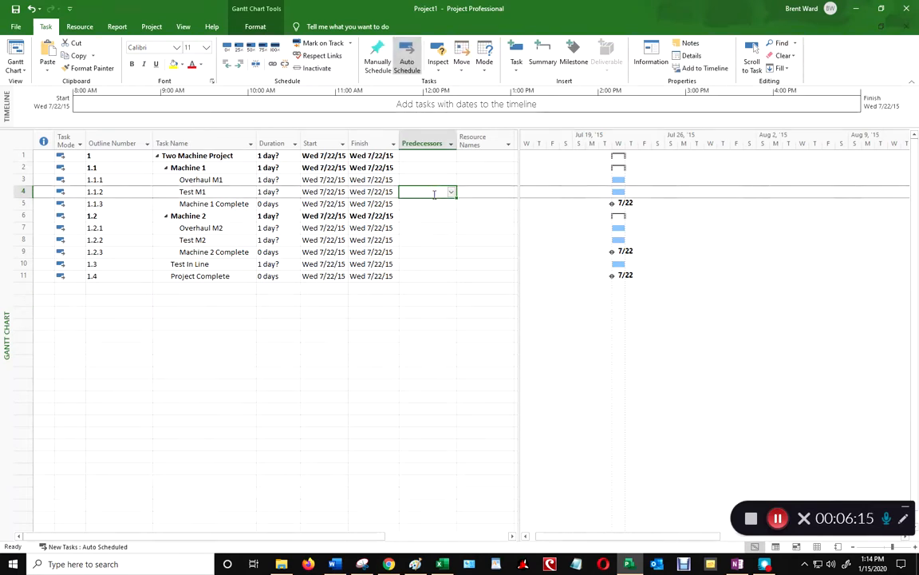
click(22, 181)
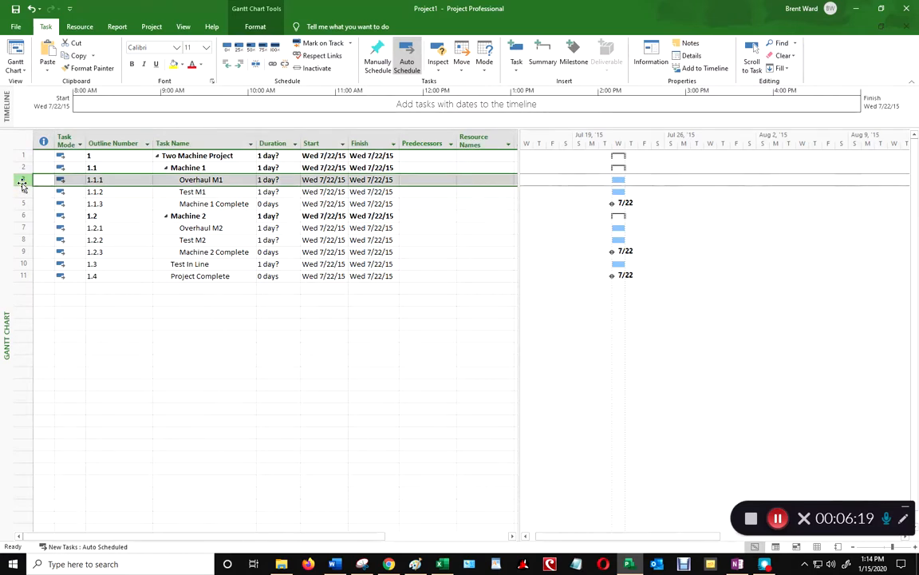
click(411, 193)
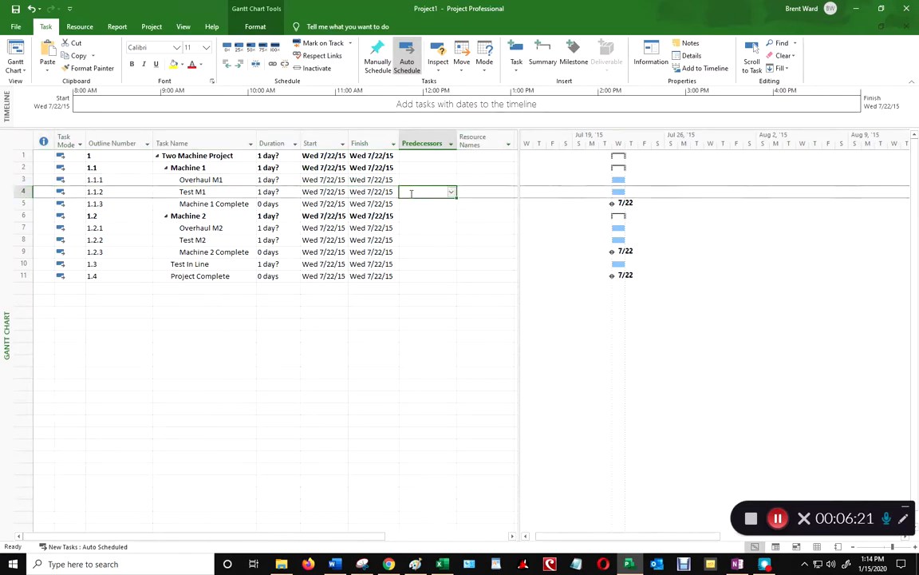
key(Return)
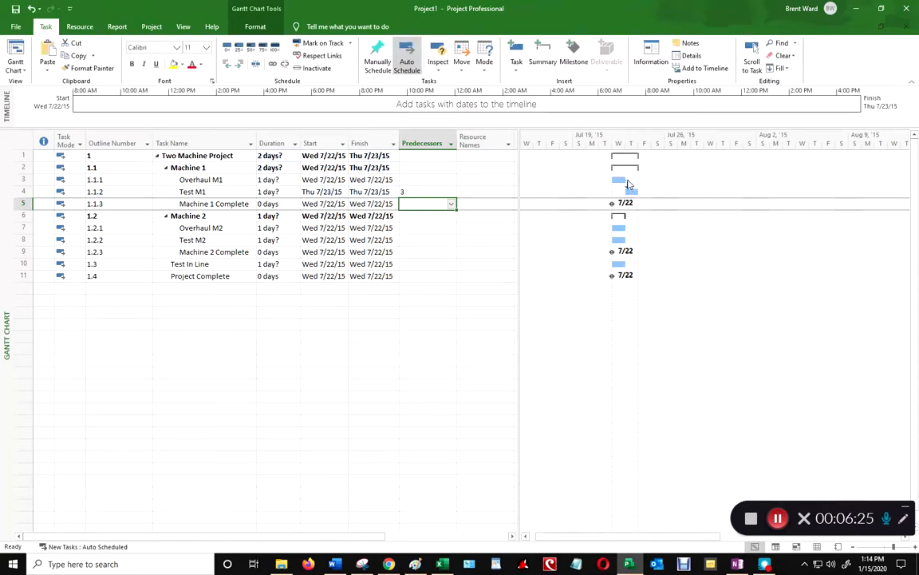
mouse_move(632, 193)
Step: Set task 7, Overhaul M2, as the predecessor of Test M2
click(427, 240)
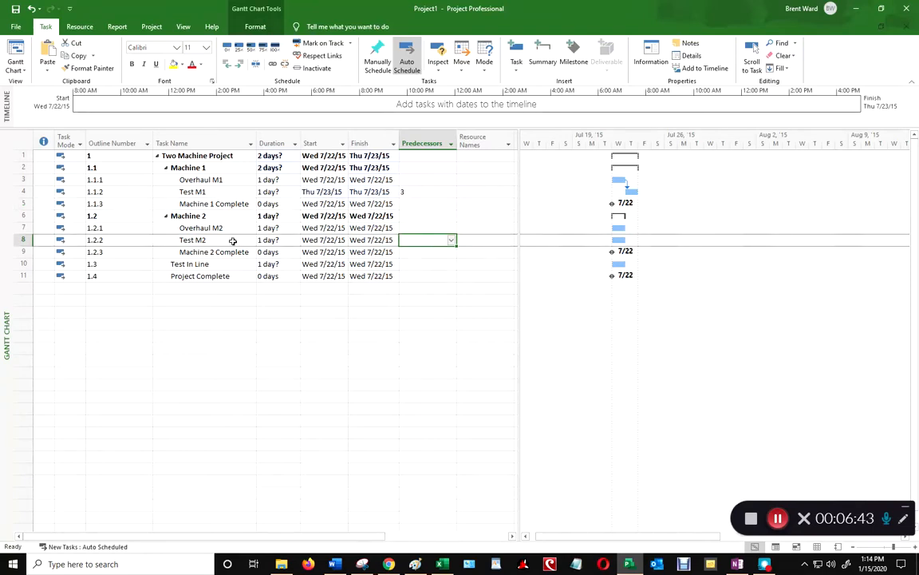
click(20, 228)
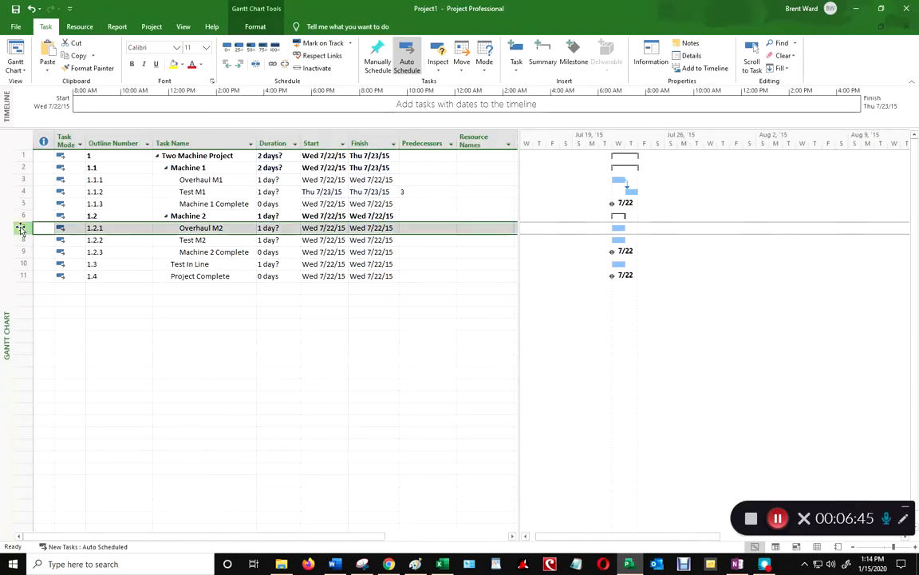
click(17, 240)
click(423, 240)
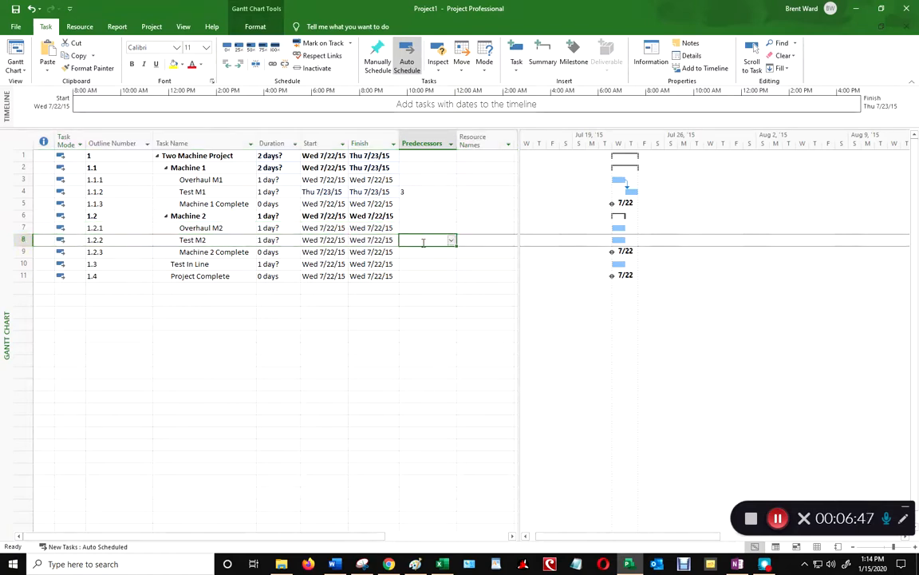
key(Return)
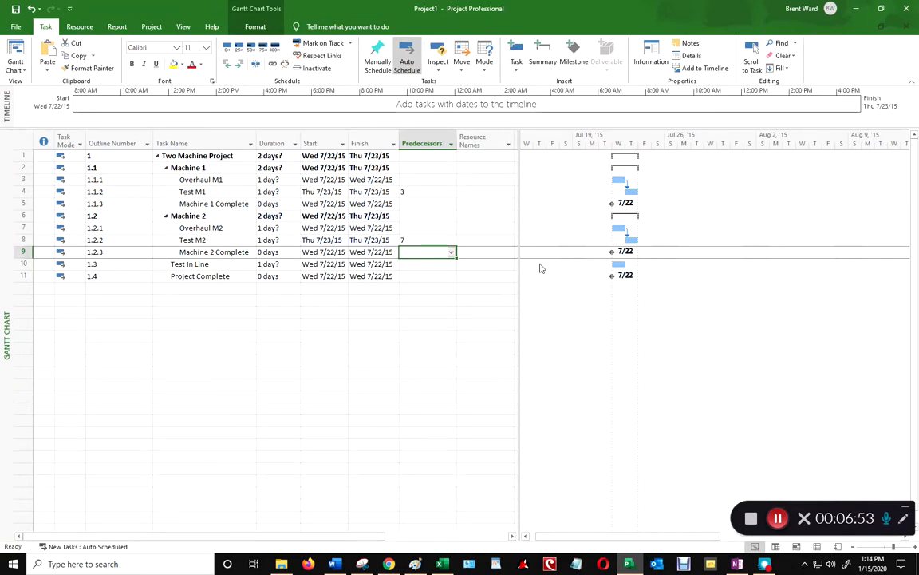
Step: Set tasks 4 and 8, the two machine tests, as predecessors of Test In Line
click(411, 264)
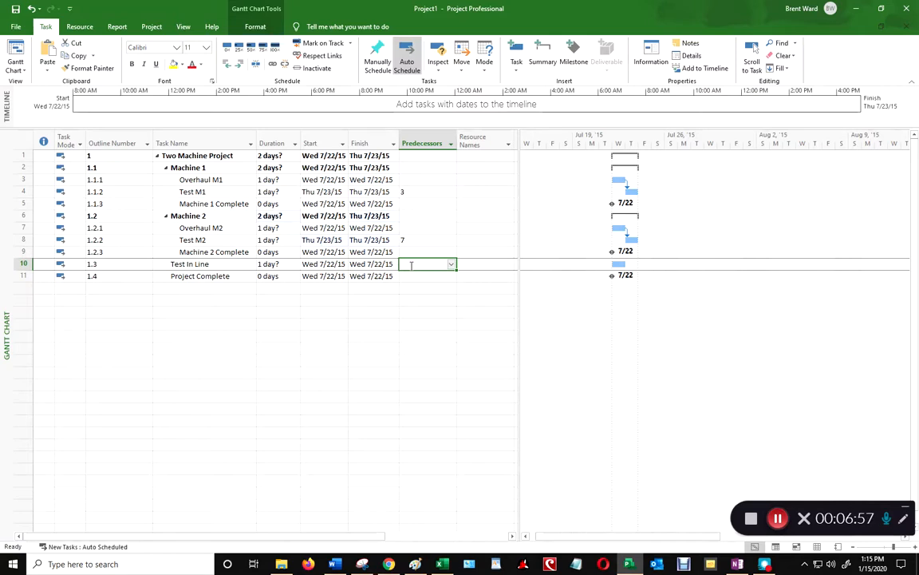
text(4,8)
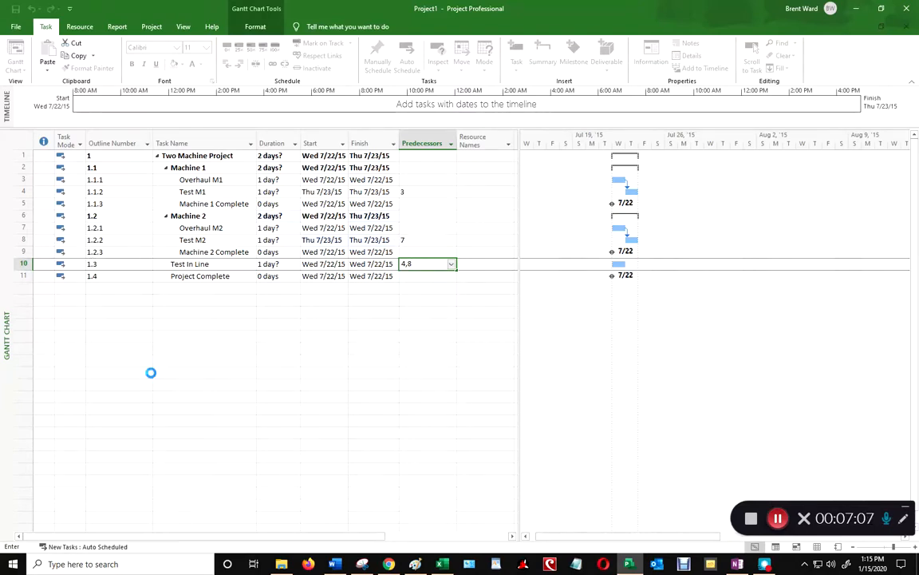
key(Return)
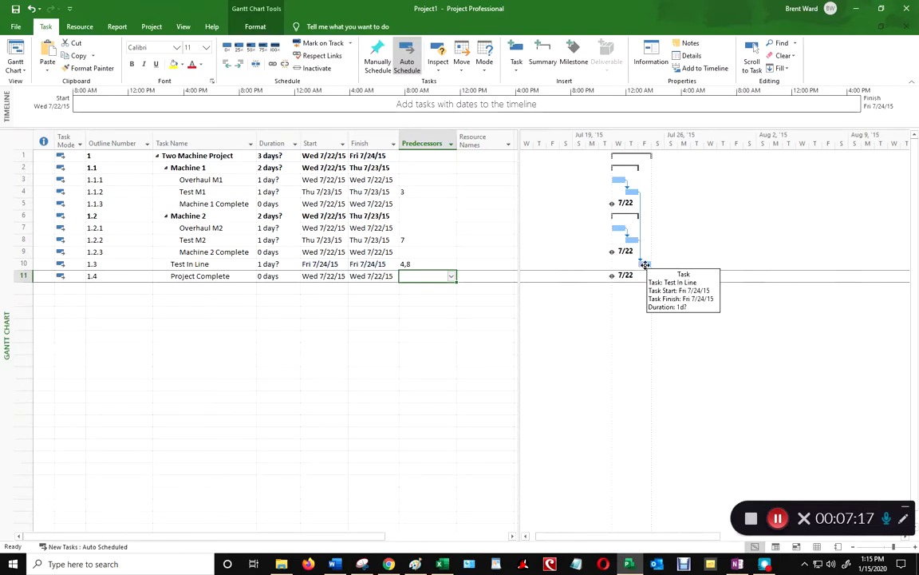
Step: Set task 4, Test M1, as the predecessor of the Machine 1 Complete milestone
click(418, 204)
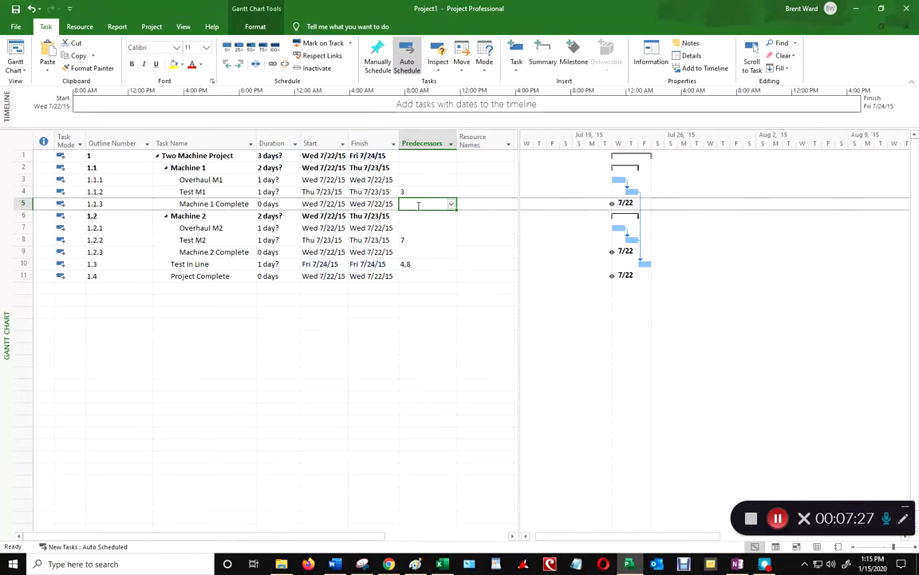
click(42, 193)
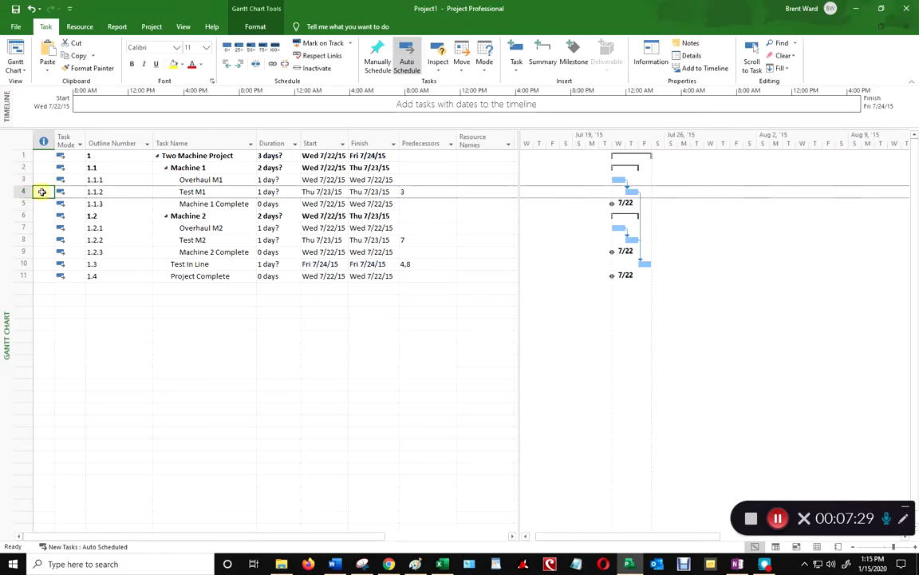
click(42, 206)
click(439, 204)
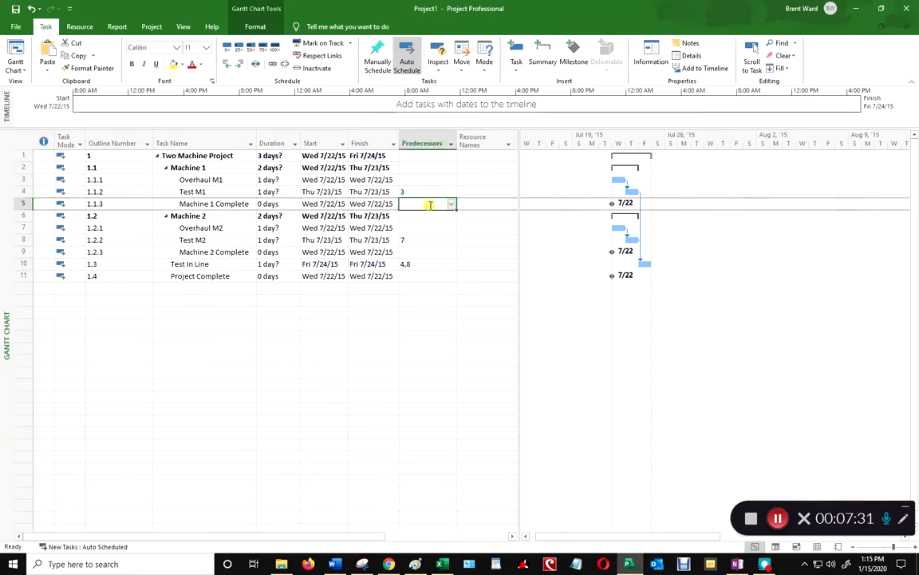
text(4)
key(Return)
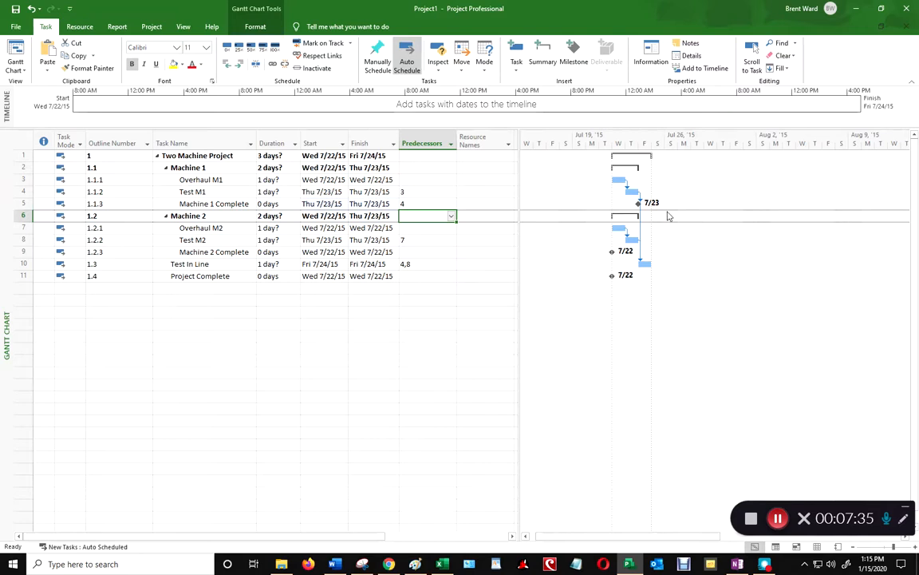
Step: Set predecessor 8 for the Machine 2 Complete milestone and predecessor 10 for the Project Complete milestone
click(429, 251)
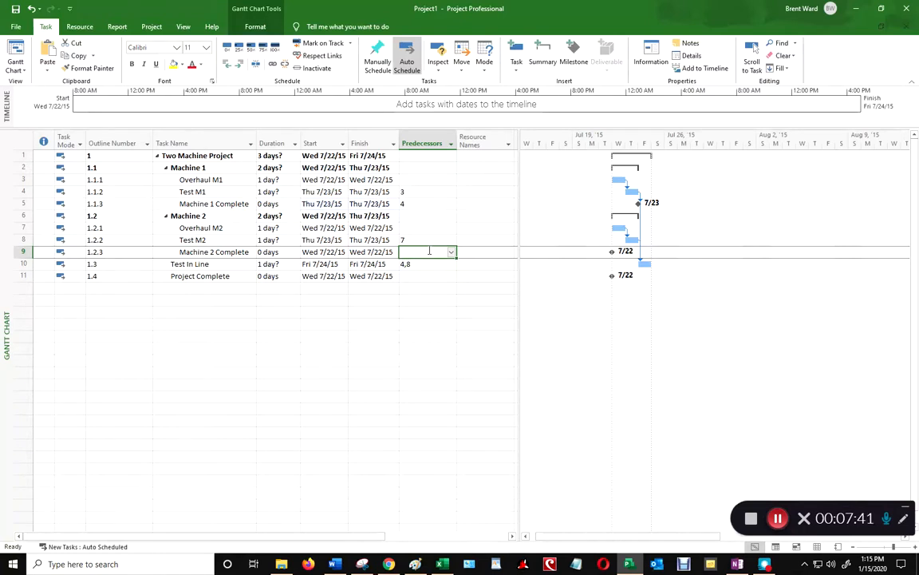
text(8)
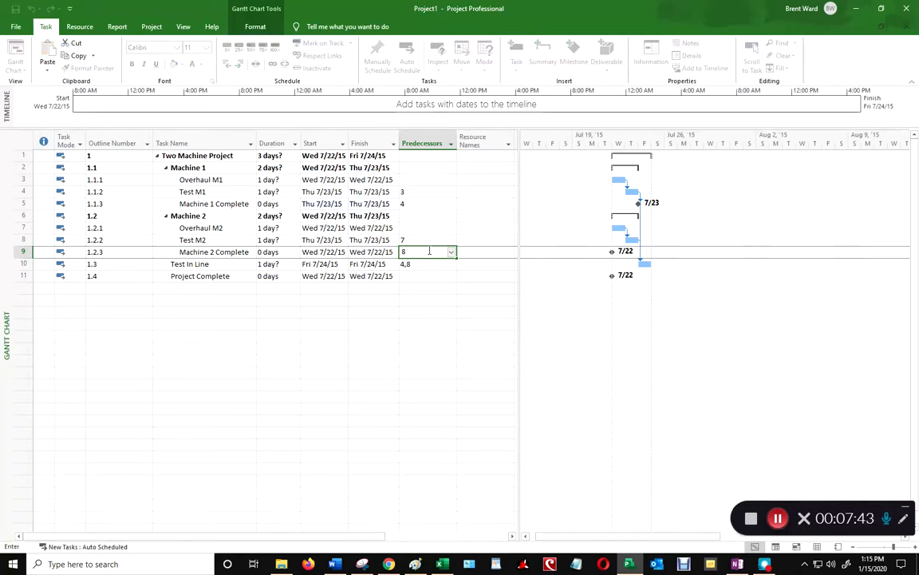
key(Return)
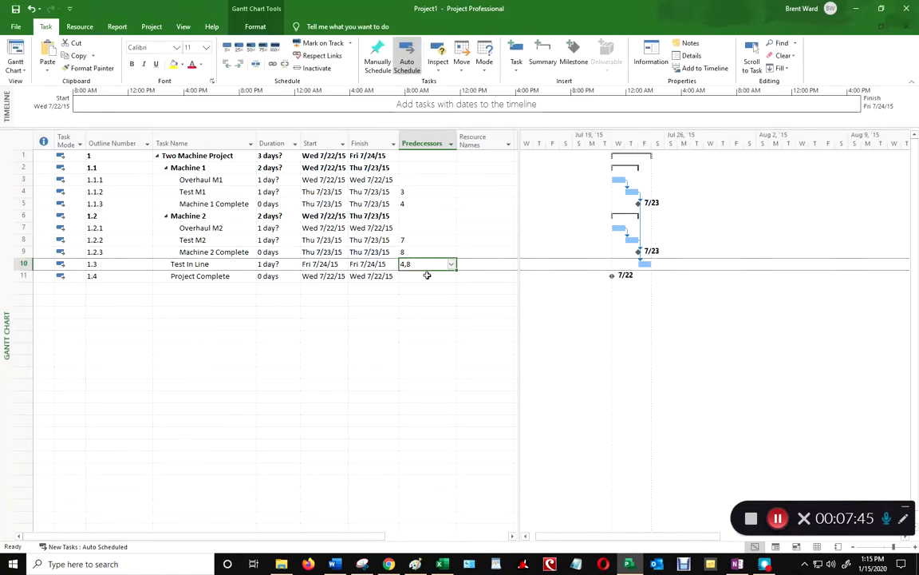
click(424, 276)
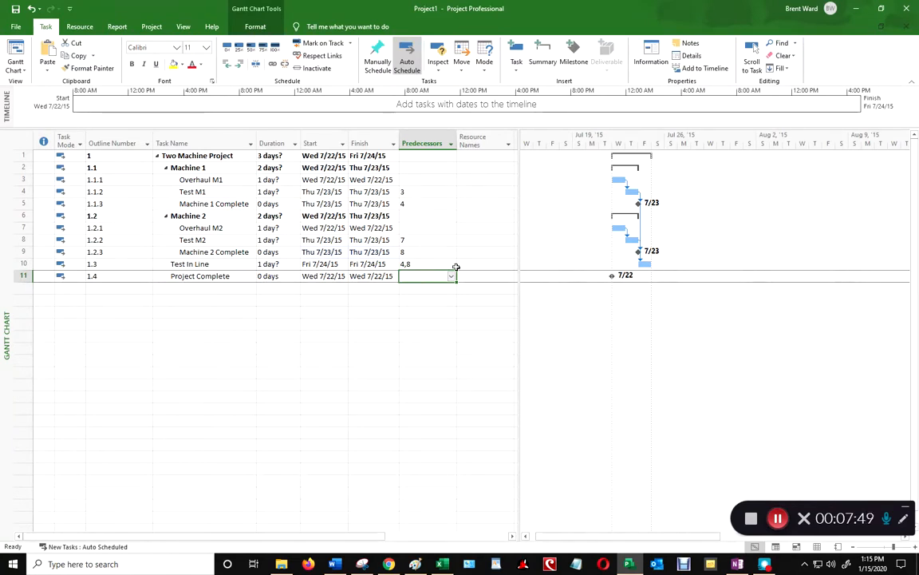
text(10)
key(Return)
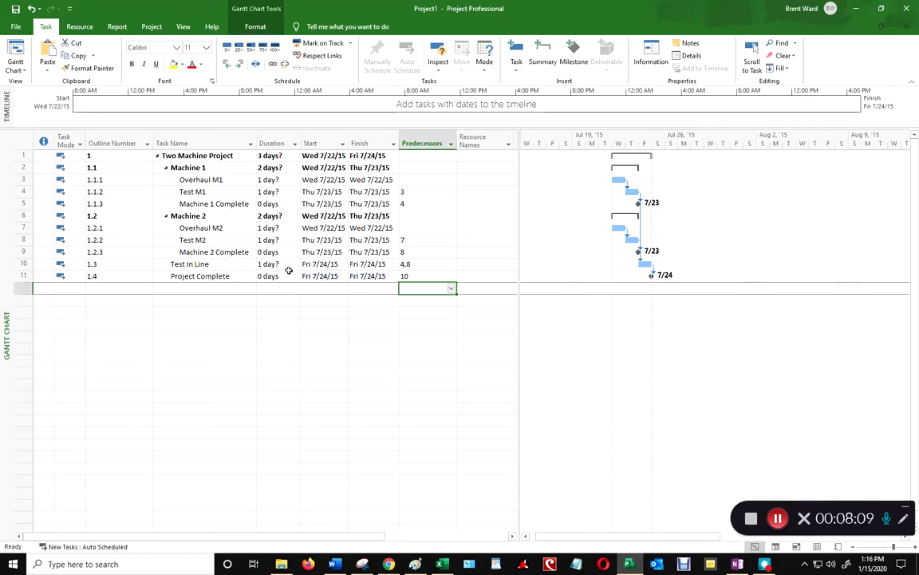
Step: Set the duration of Overhaul M1 to 3 days and of Test M1 to 4 days
click(270, 180)
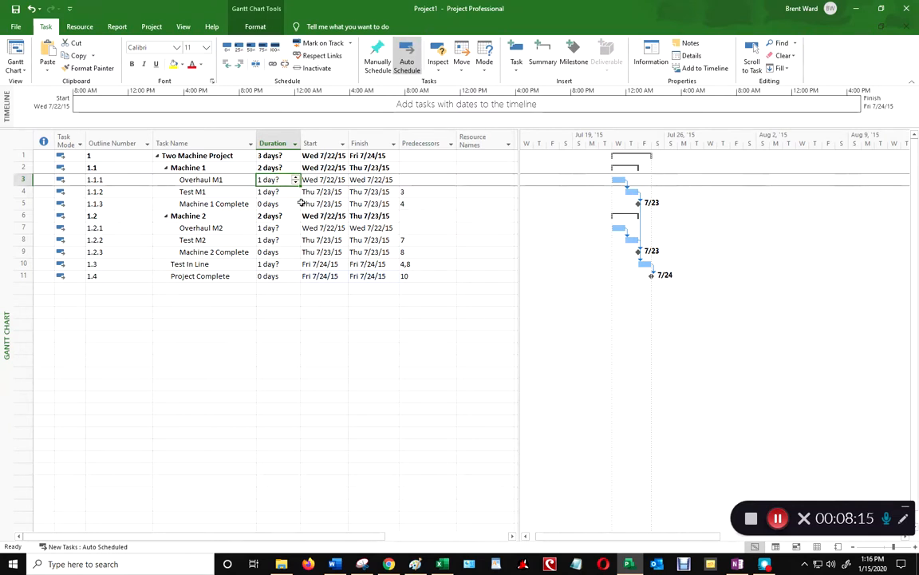
text(3)
key(Return)
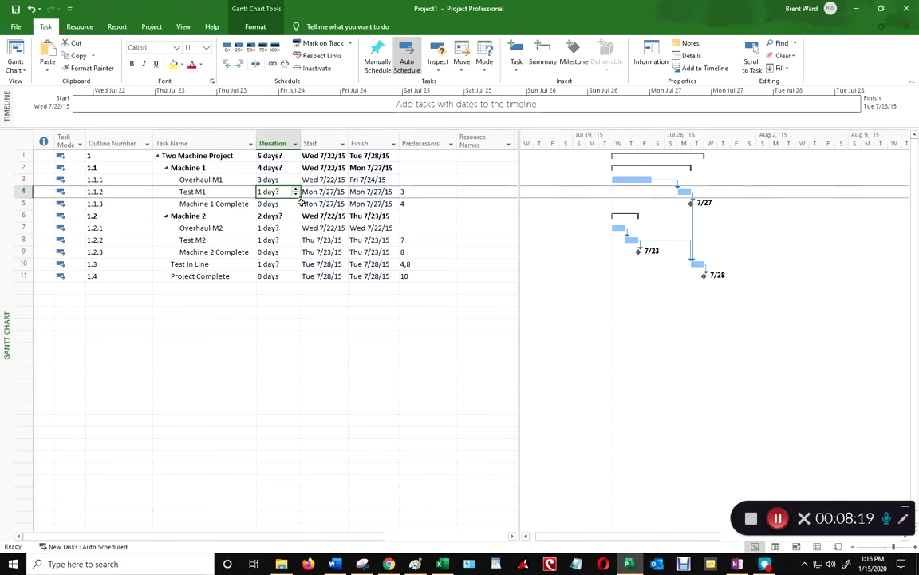
text(4)
key(Return)
Step: Set the duration of Overhaul M2 to 6 days and of Test M2 to 5 days
key(Down)
key(Down)
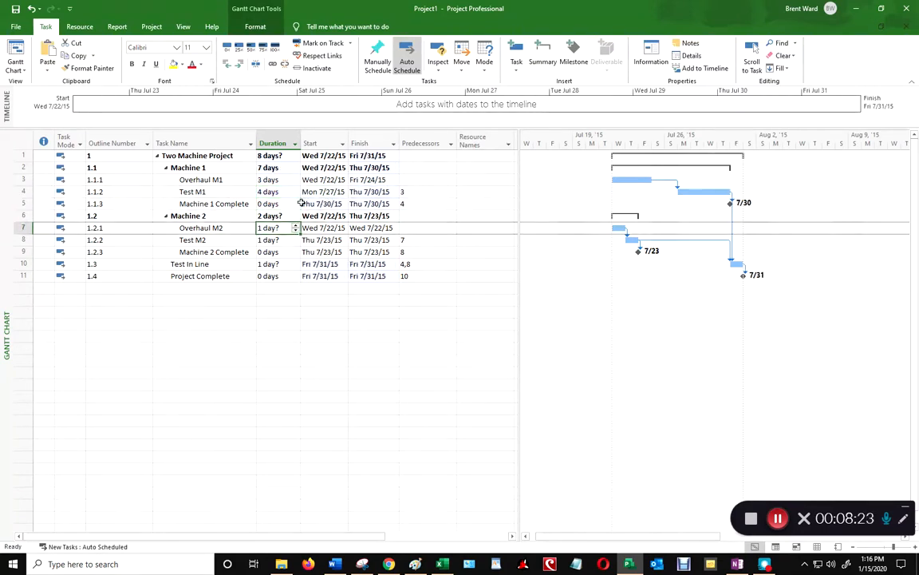
text(6)
key(Return)
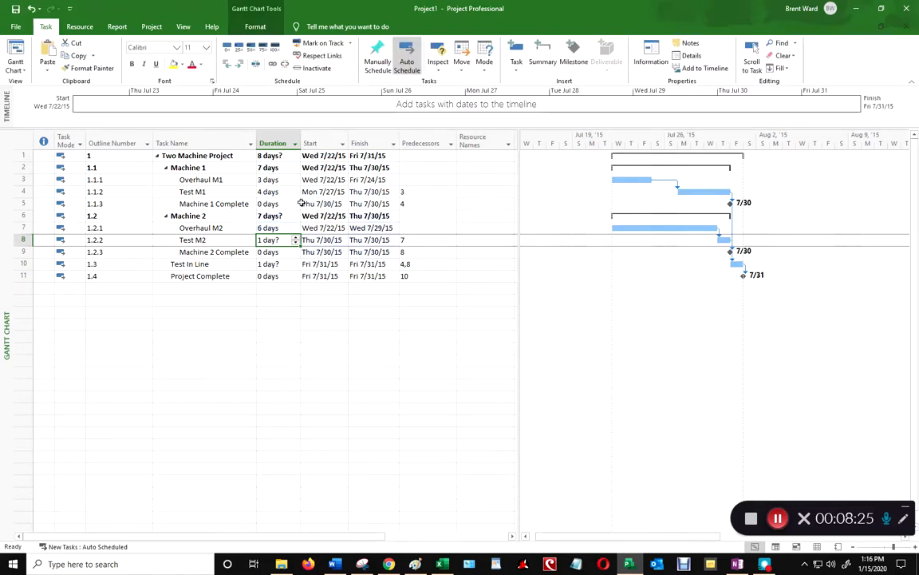
text(5)
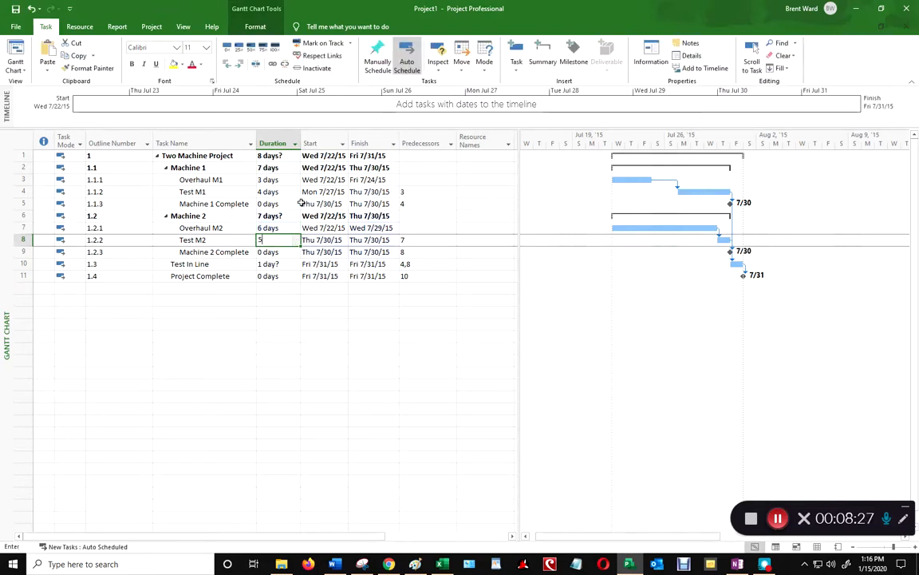
key(Return)
Step: Review the Duration entries from Test In Line and Project Complete up to the Two Machine Project summary
key(Down)
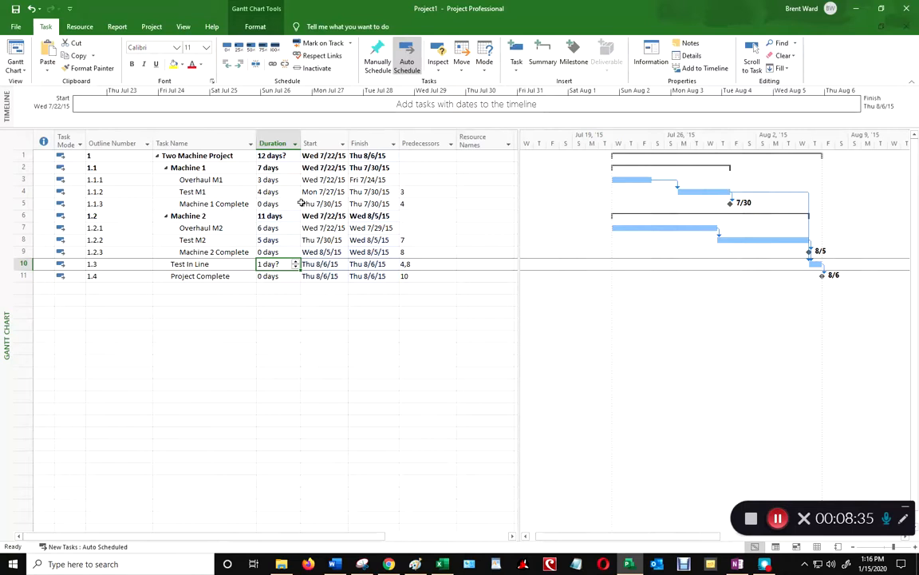
key(Down)
key(Up)
key(Up)
key(Up)
key(Up)
key(Up)
key(Up)
key(Up)
key(Up)
key(Up)
key(Up)
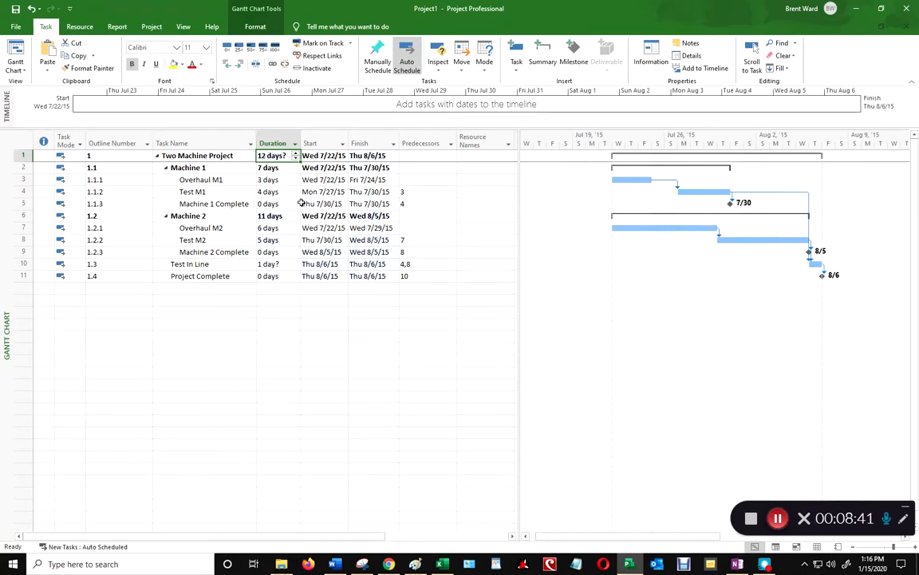
Step: Enter a firm duration of 1 day for Test In Line in place of the estimated one
key(Down)
key(Down)
key(Down)
key(Down)
key(Down)
key(Down)
key(Down)
key(Down)
key(Down)
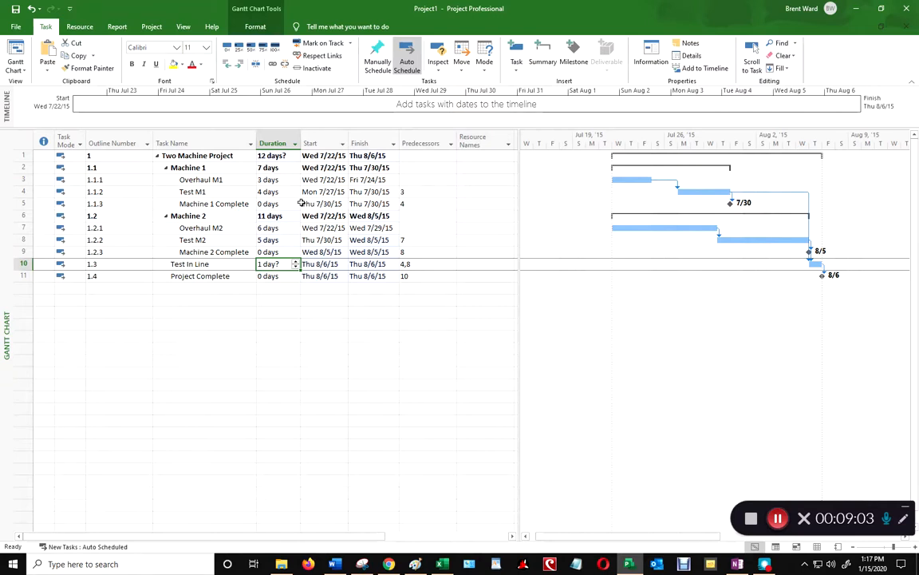
text(1)
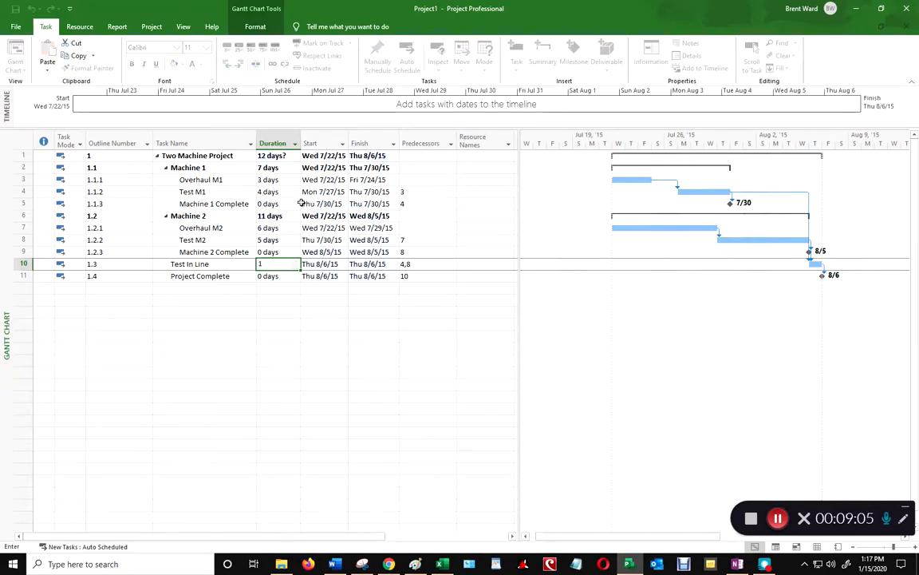
key(Return)
Step: Check the durations of the Machine 2, Machine 1 and Two Machine Project summary tasks
key(Up)
key(Up)
key(Up)
key(Up)
key(Up)
key(Up)
key(Up)
key(Up)
key(Up)
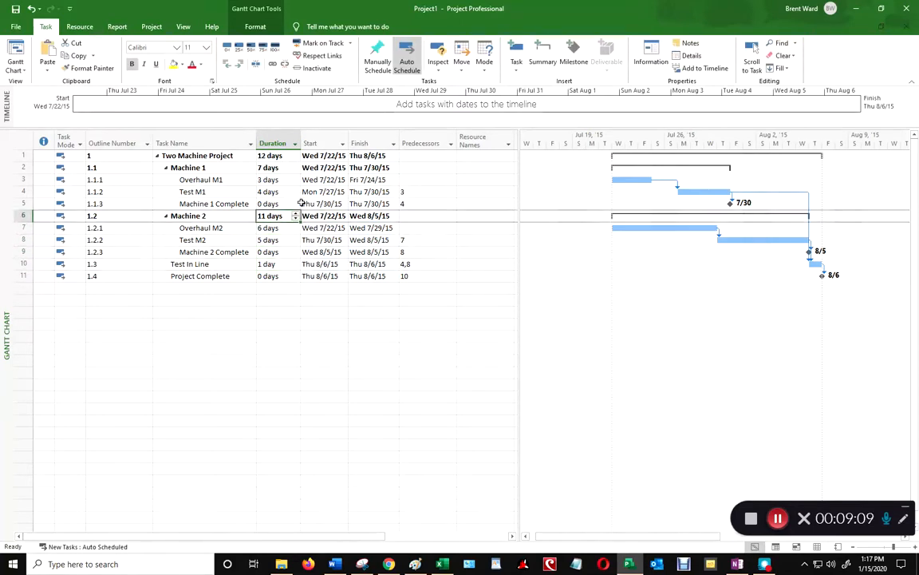
key(Up)
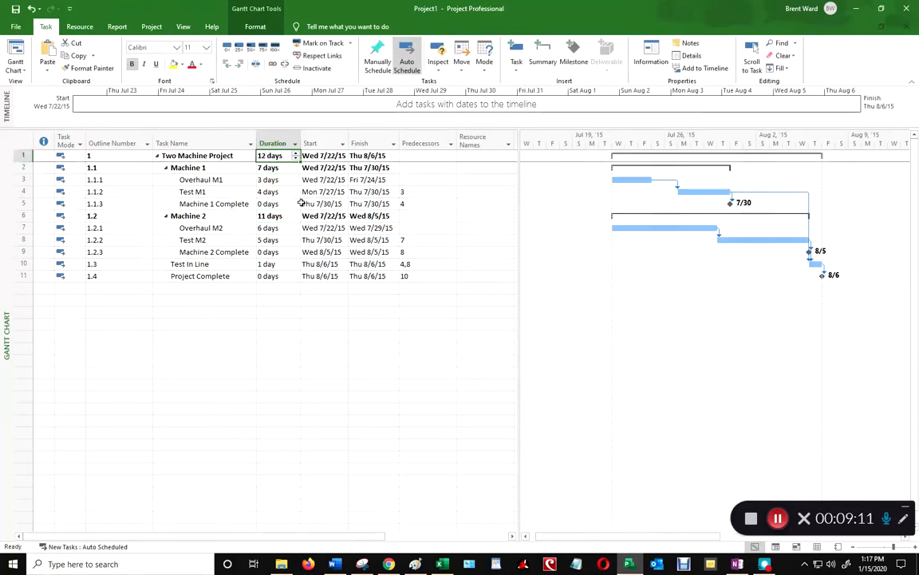
Step: Review the Predecessors entries from the Two Machine Project summary down to the Machine 2 summary
key(Right)
key(Right)
key(Right)
key(Down)
key(Down)
key(Down)
key(Down)
key(Down)
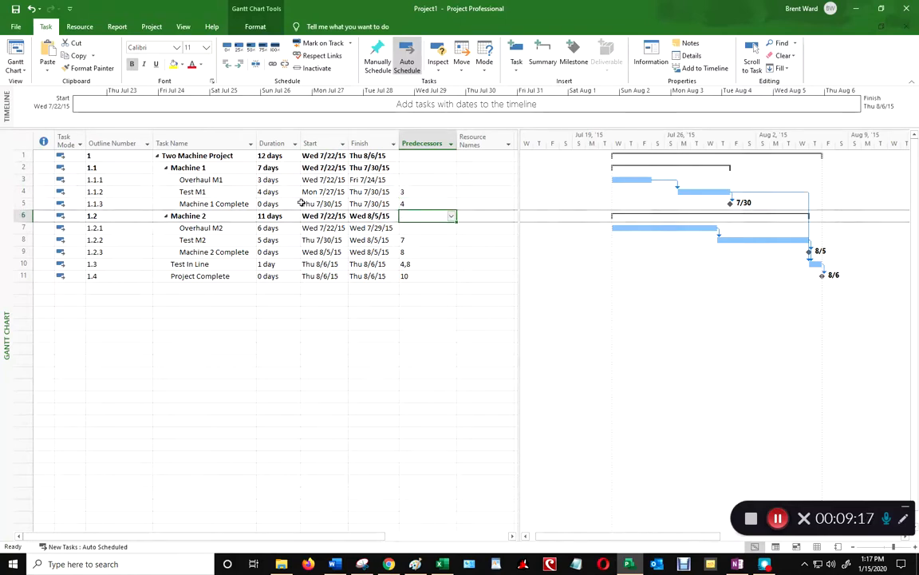
Step: Set task 2 as the predecessor of the Machine 2 summary task
key(Up)
key(Down)
text(2)
key(Return)
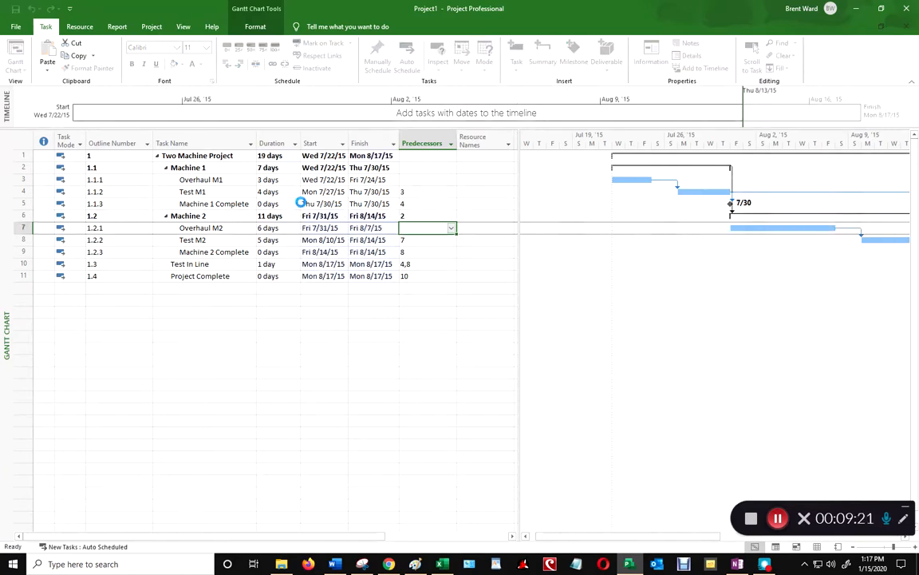
Step: Clear the predecessor entry of the Machine 2 summary task
key(Up)
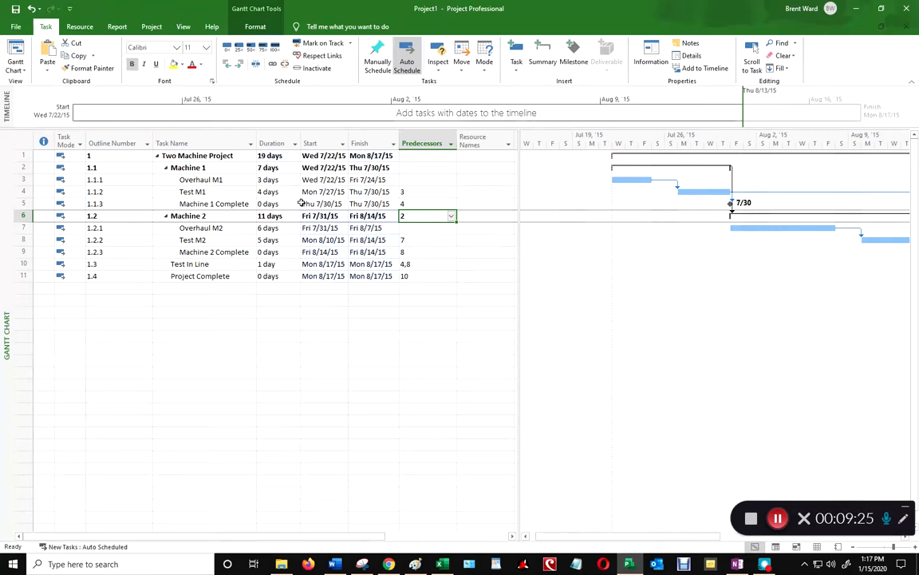
key(Up)
key(Up)
key(Up)
key(Up)
key(Down)
key(Down)
key(Down)
key(Down)
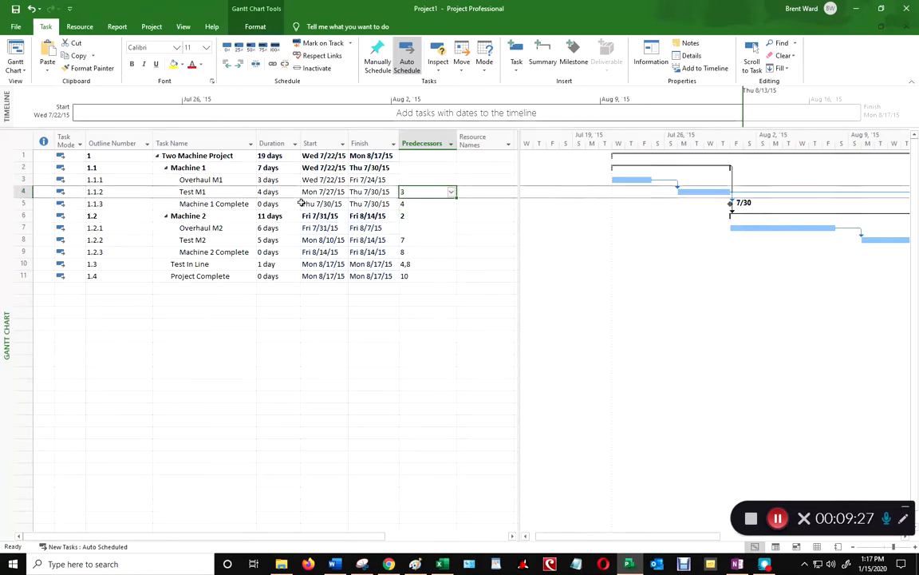
key(Delete)
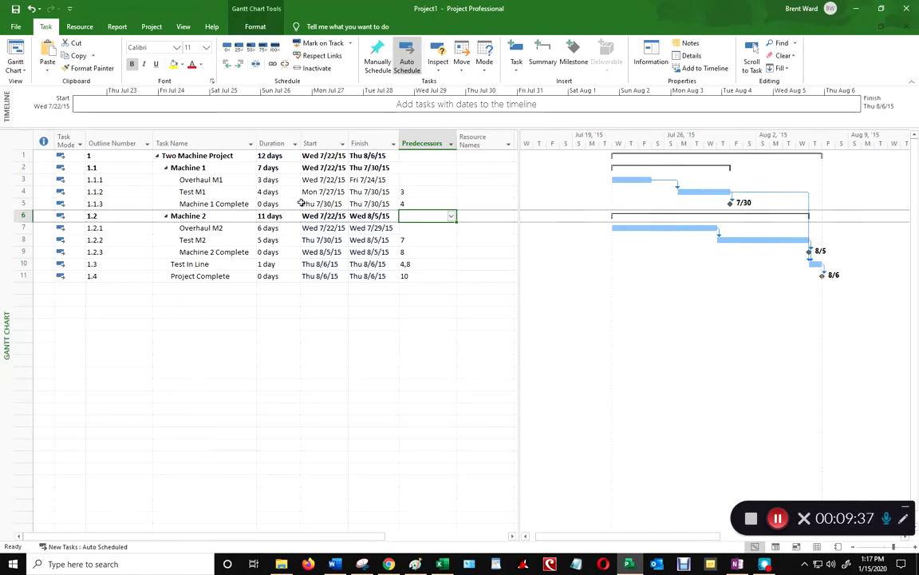
Step: Remove the predecessor link from the Test M1 task
key(Up)
key(Up)
key(Up)
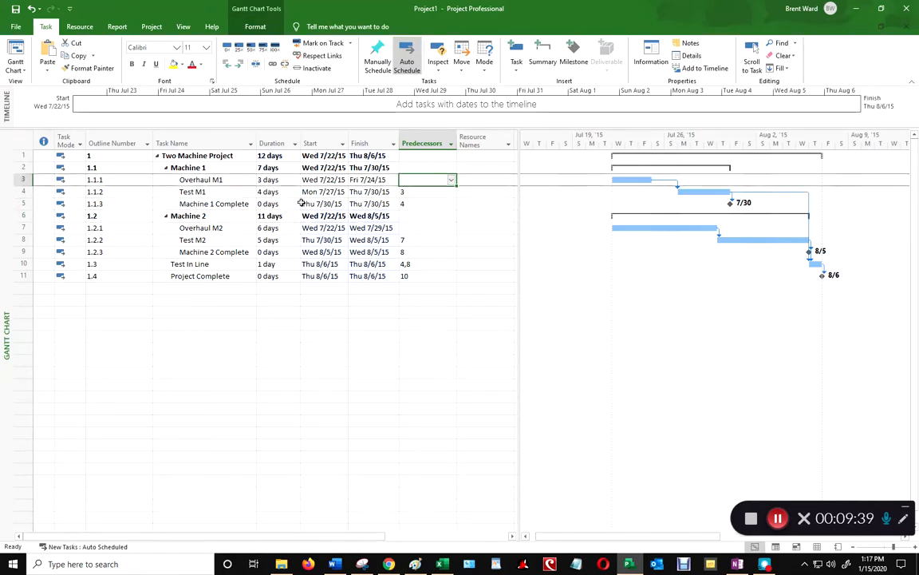
key(Down)
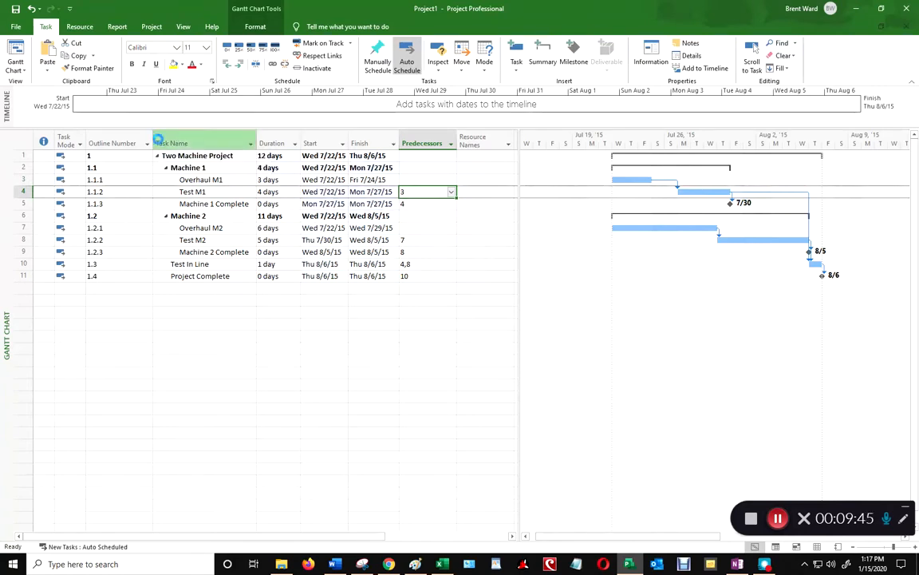
key(Delete)
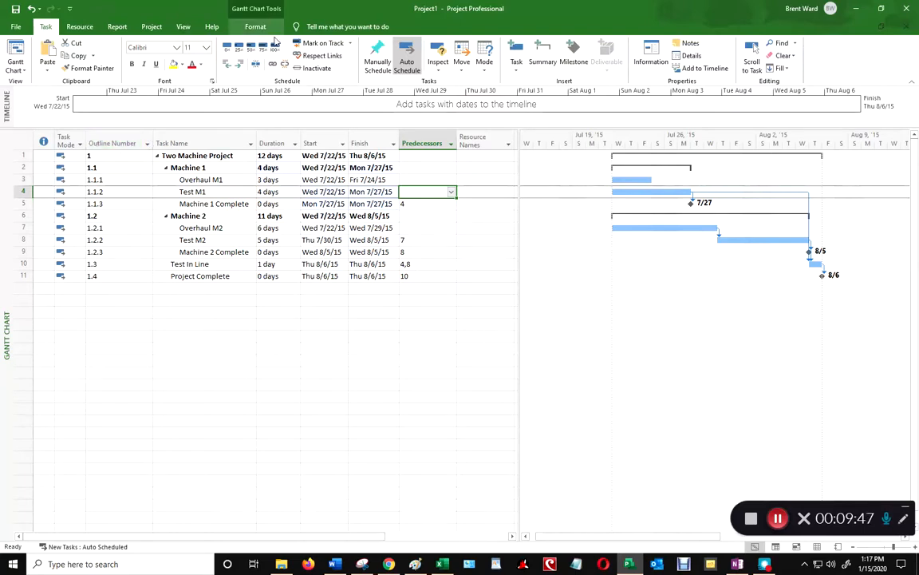
Step: Enter task 3 as the predecessor of Test M1 again
click(423, 180)
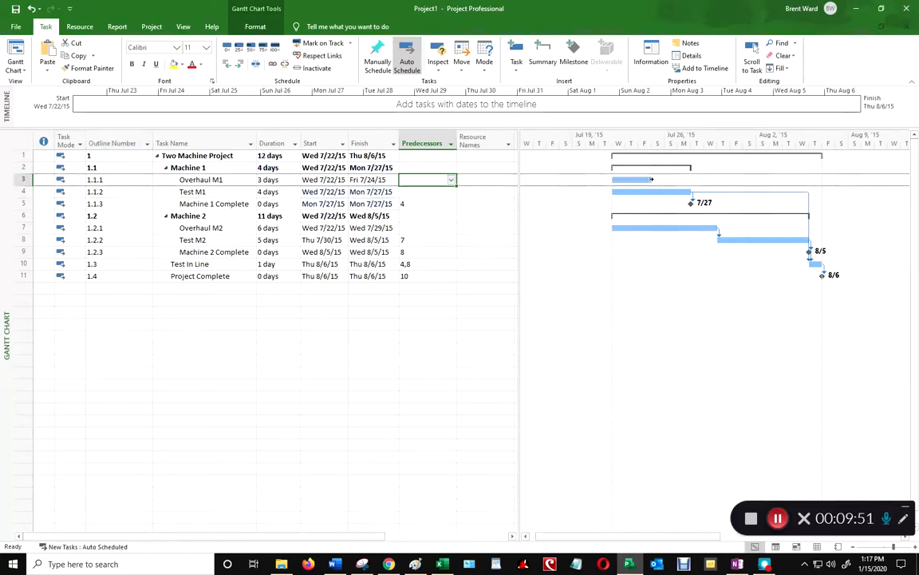
mouse_move(652, 180)
key(Down)
text(3)
key(Return)
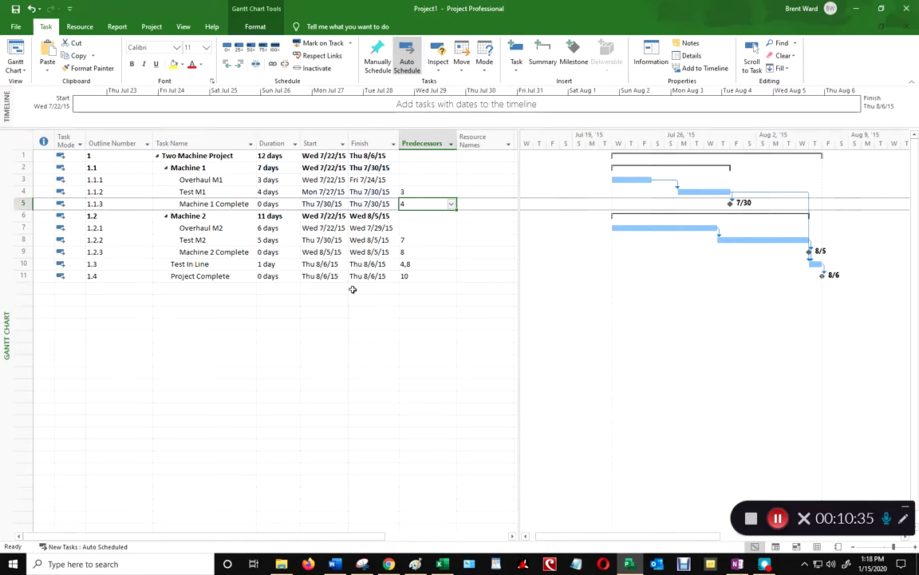
Step: Review the calculated Start and Finish dates from Test M1 and Machine 1 Complete down to Test M2
click(321, 311)
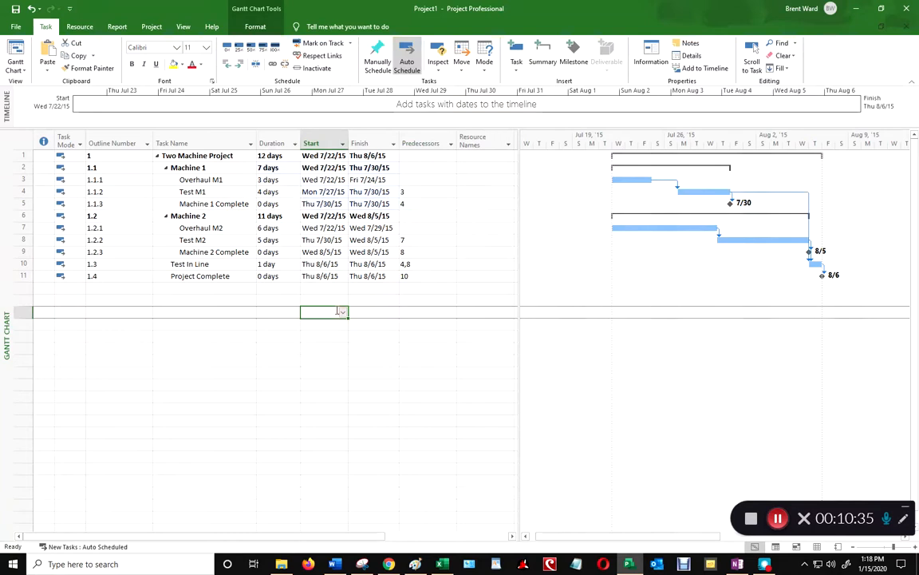
click(375, 190)
key(Left)
click(372, 205)
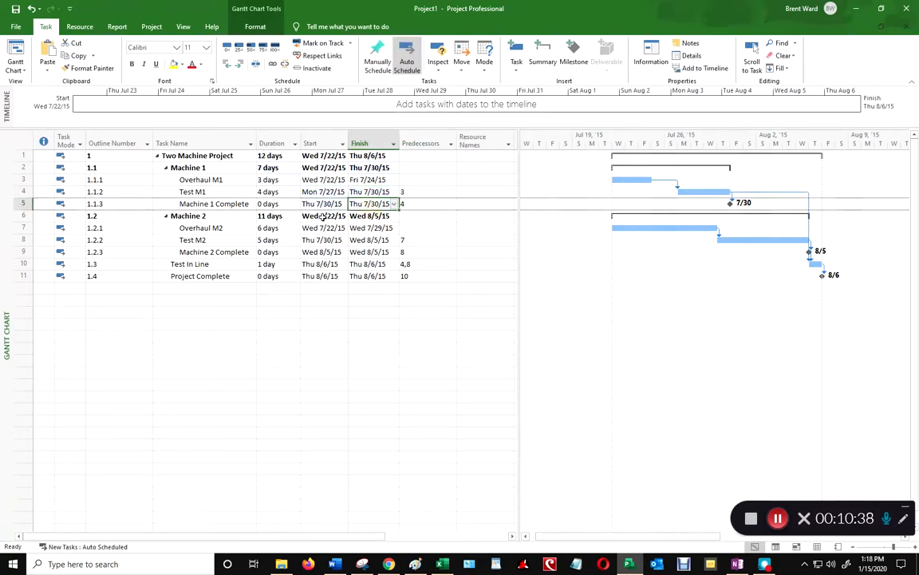
click(323, 217)
click(371, 228)
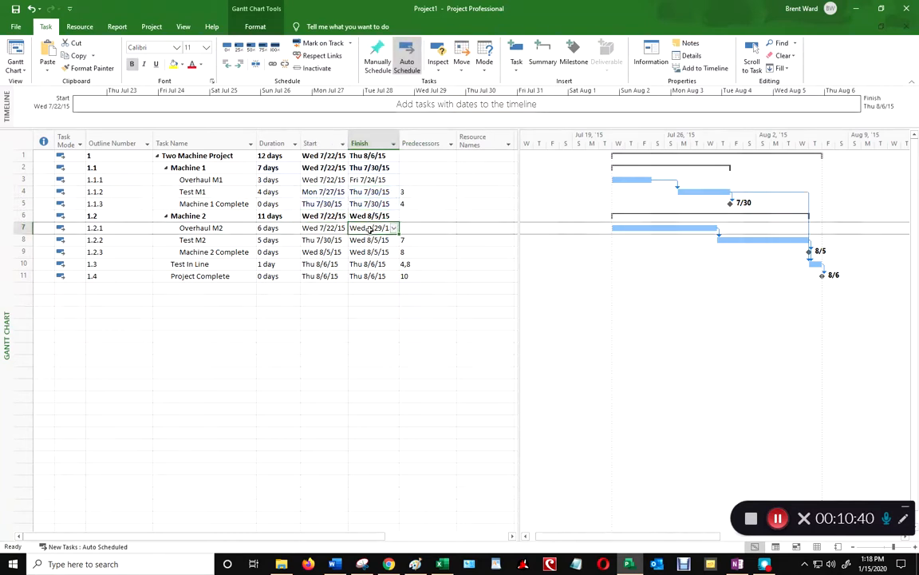
click(322, 239)
click(368, 240)
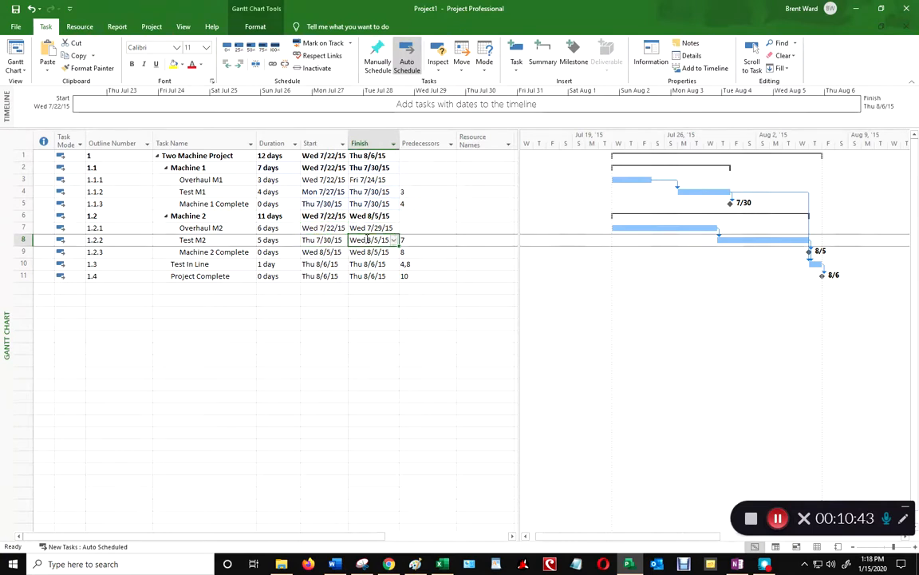
Step: Check Test M1's duration, predecessor and dates, the Machine 1 Complete milestone, and the finish date of the Two Machine Project summary
click(273, 192)
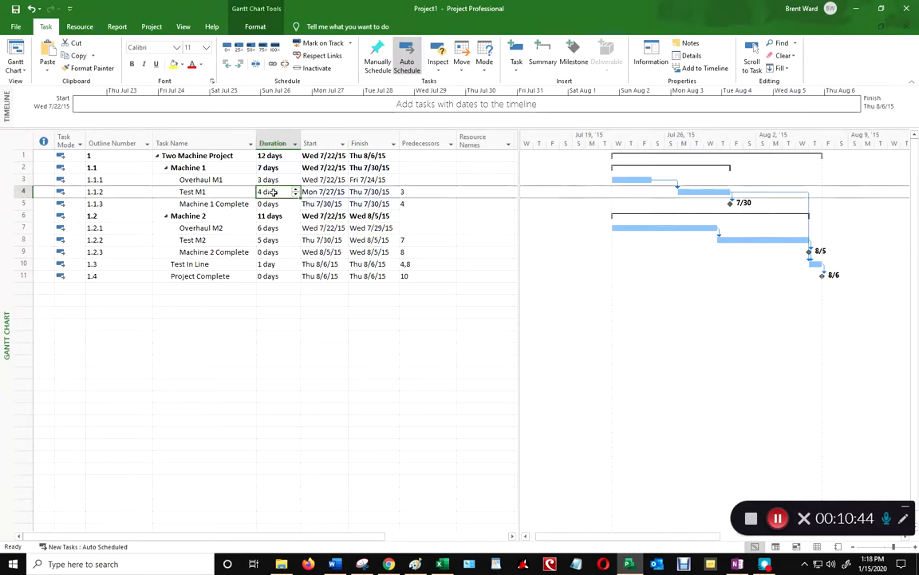
click(407, 192)
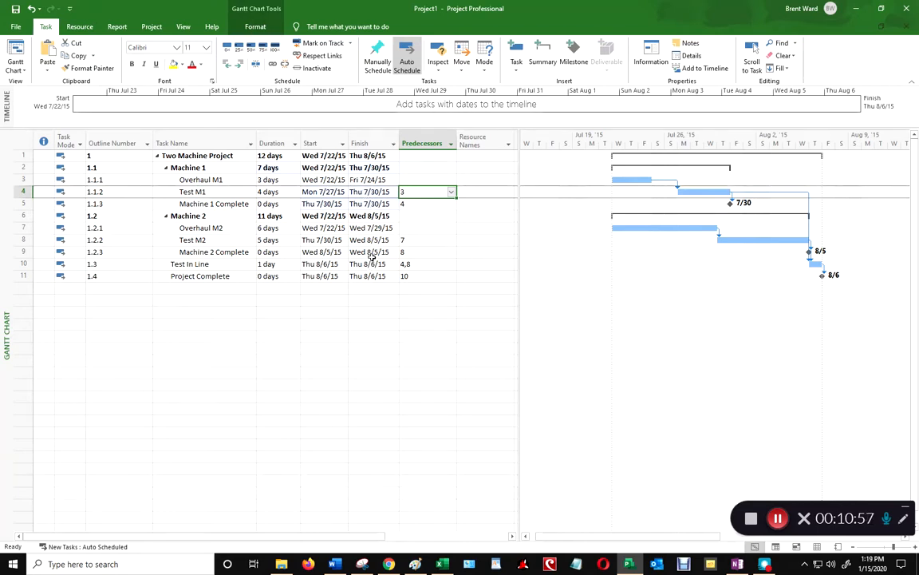
click(328, 193)
click(364, 192)
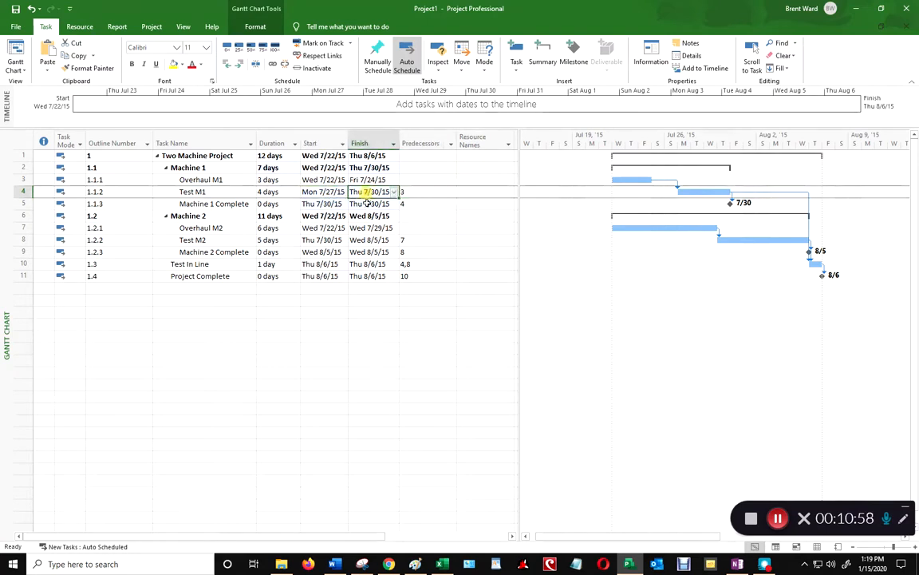
click(367, 204)
key(Left)
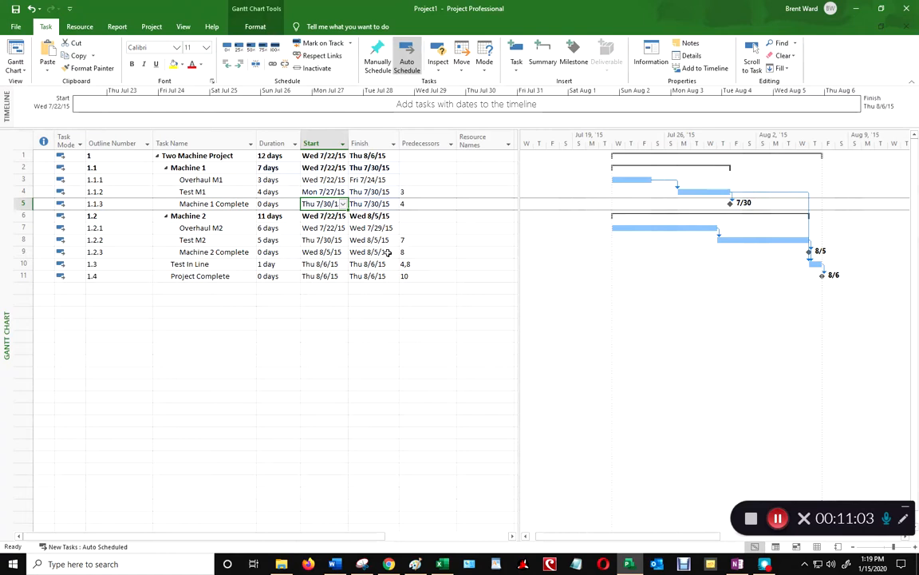
click(384, 157)
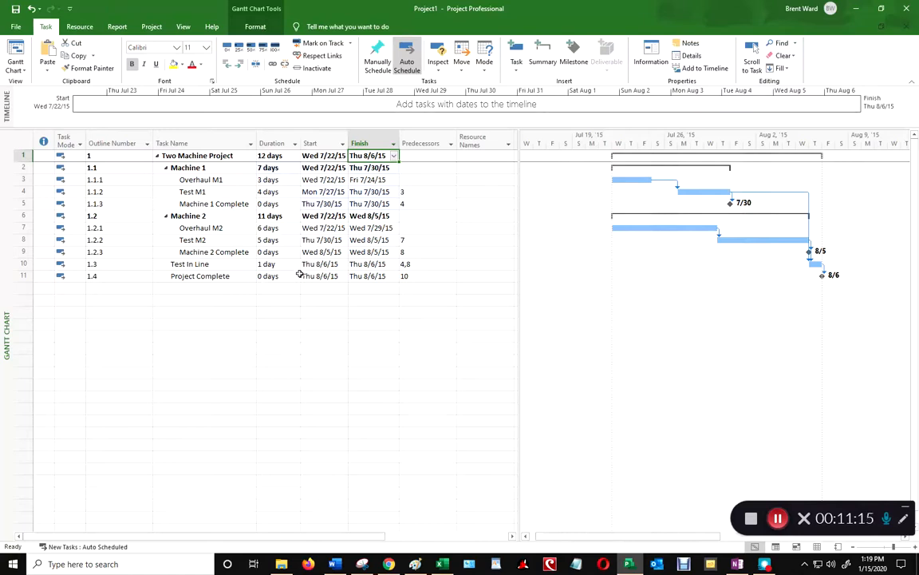
click(435, 203)
Step: Turn on critical task highlighting for the Gantt chart bars
click(307, 296)
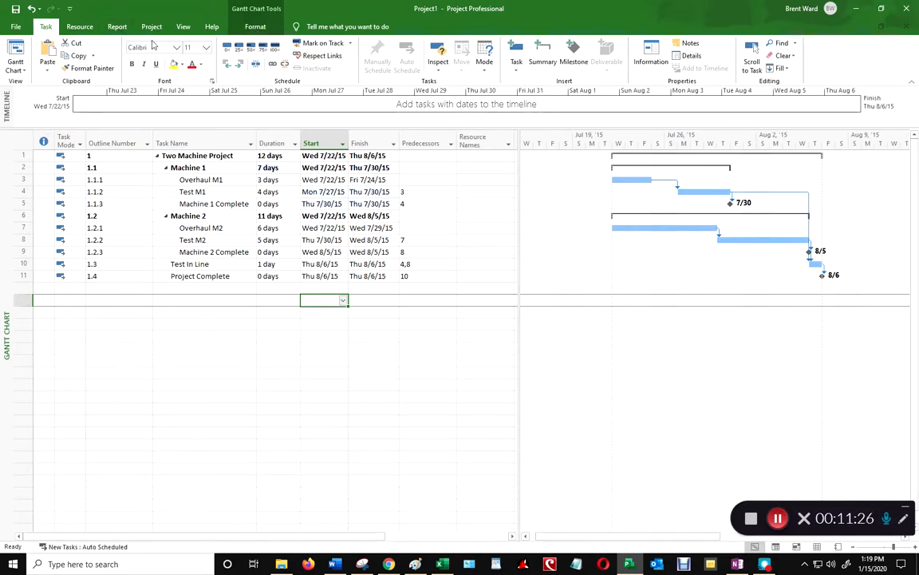
click(254, 27)
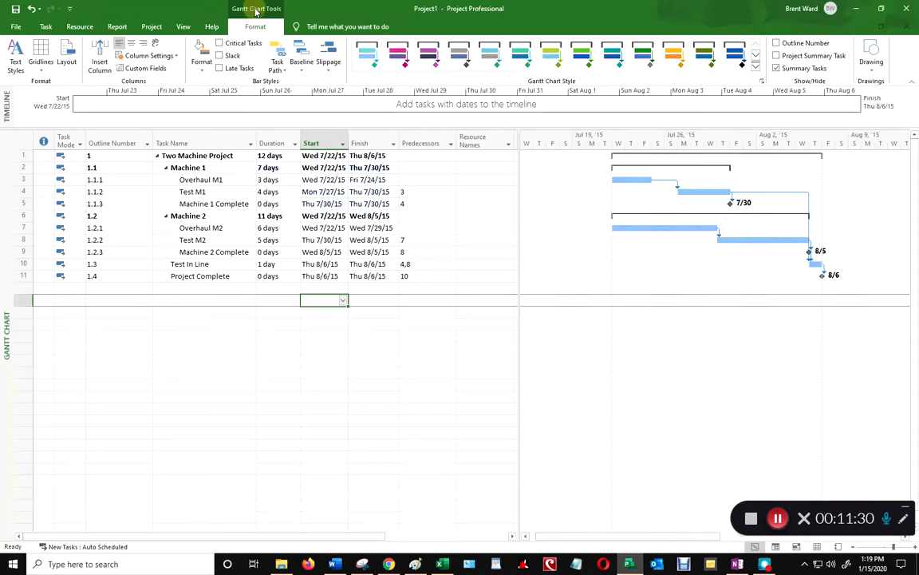
click(219, 47)
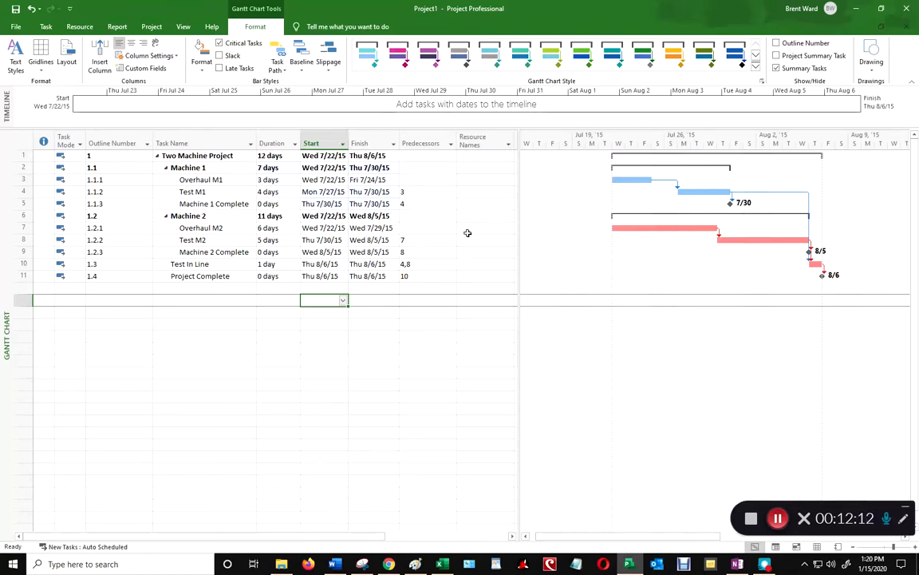
Step: Shorten the critical task Test M2 to a duration of 4 days
click(230, 239)
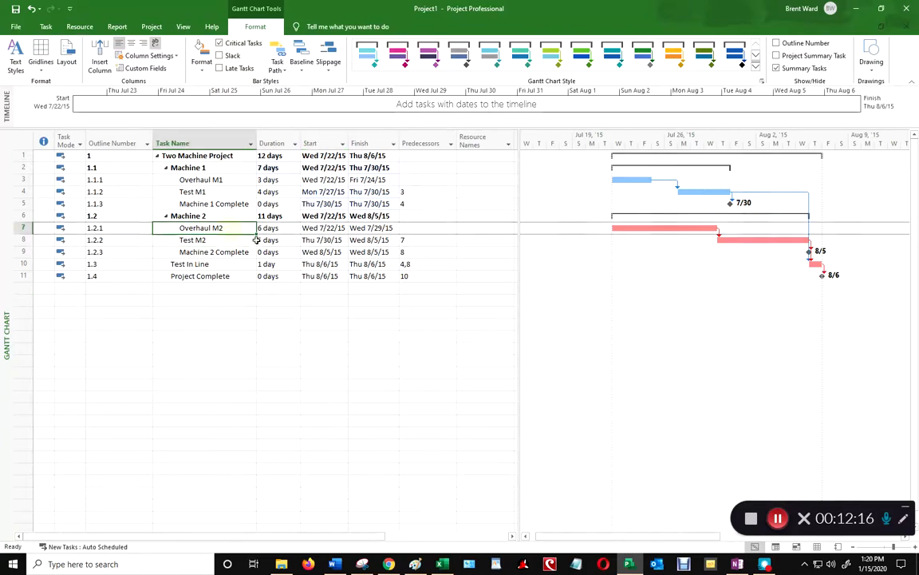
click(259, 239)
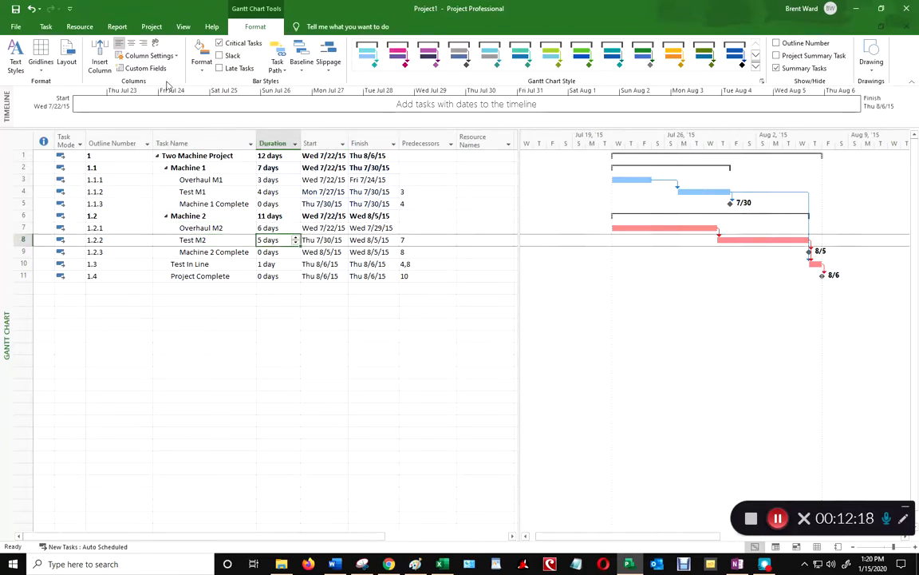
text(4)
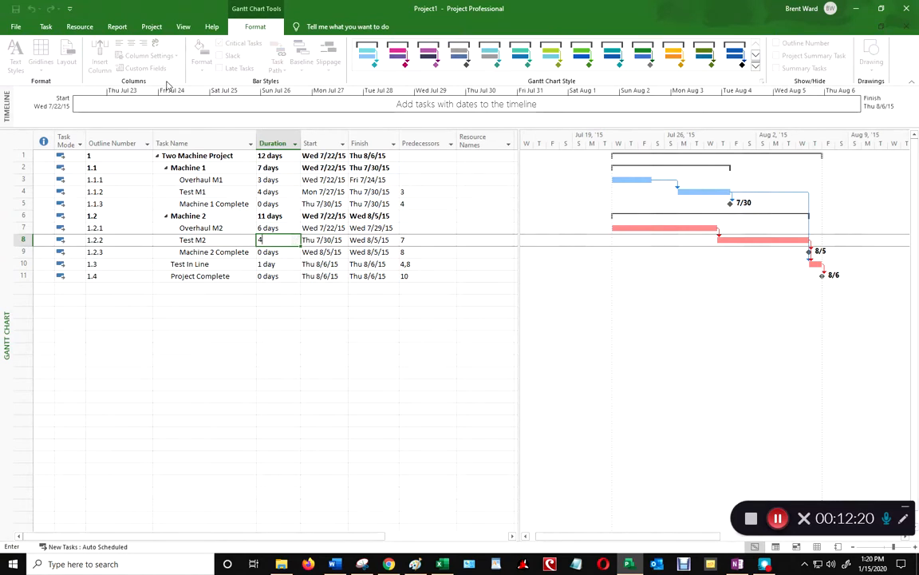
key(Return)
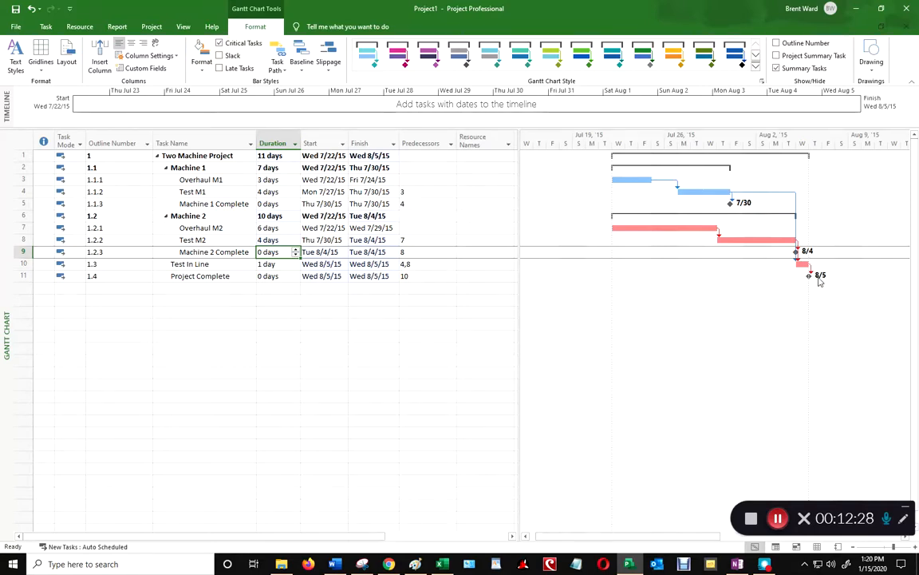
Step: Restore the duration of Test M2 to 5 days
click(286, 239)
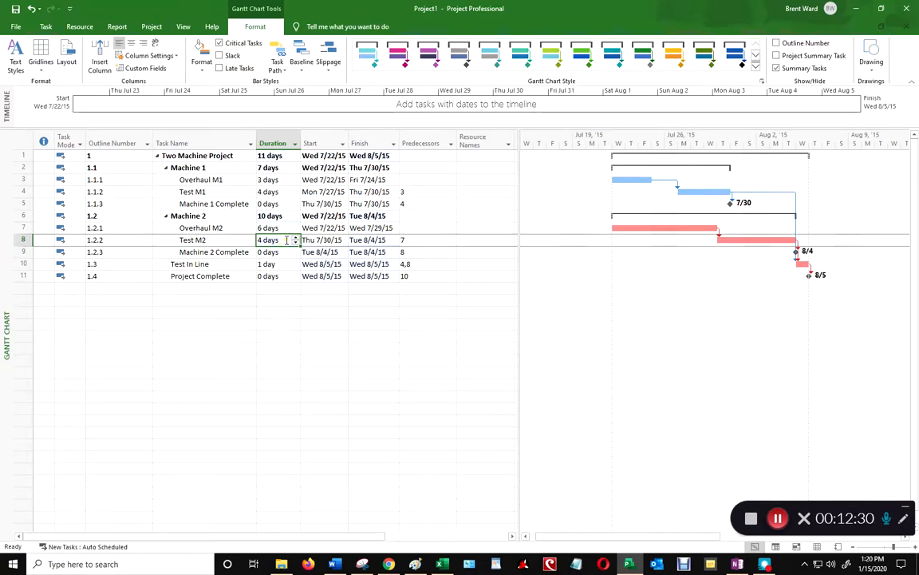
text(5)
key(Return)
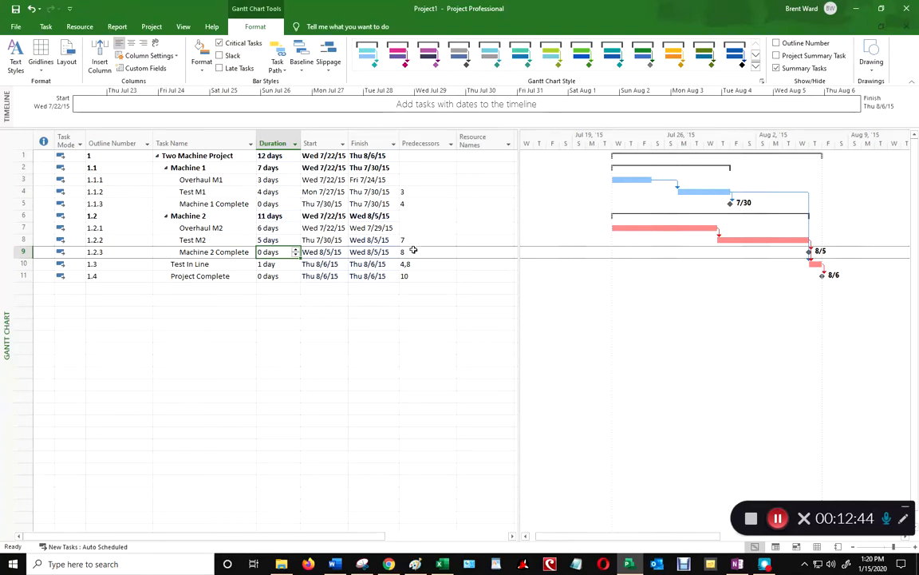
click(337, 335)
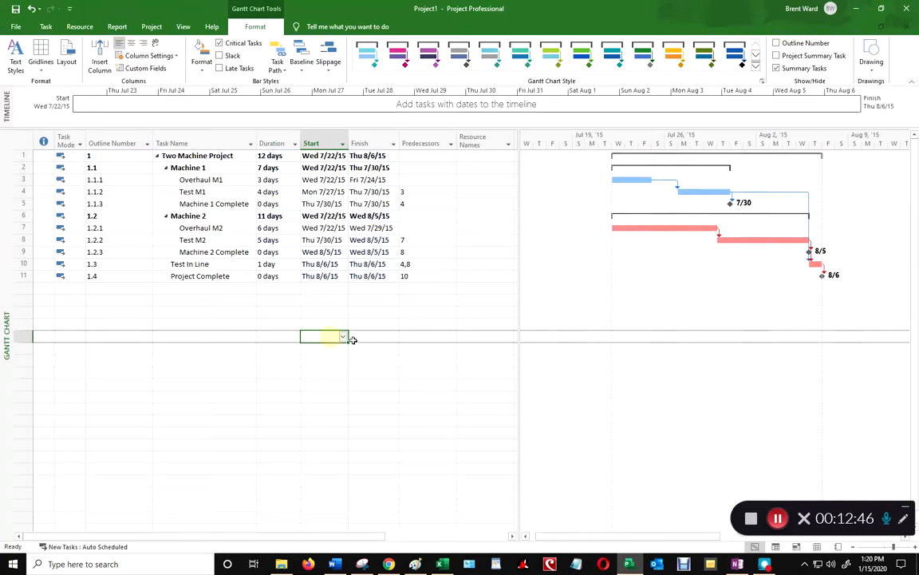